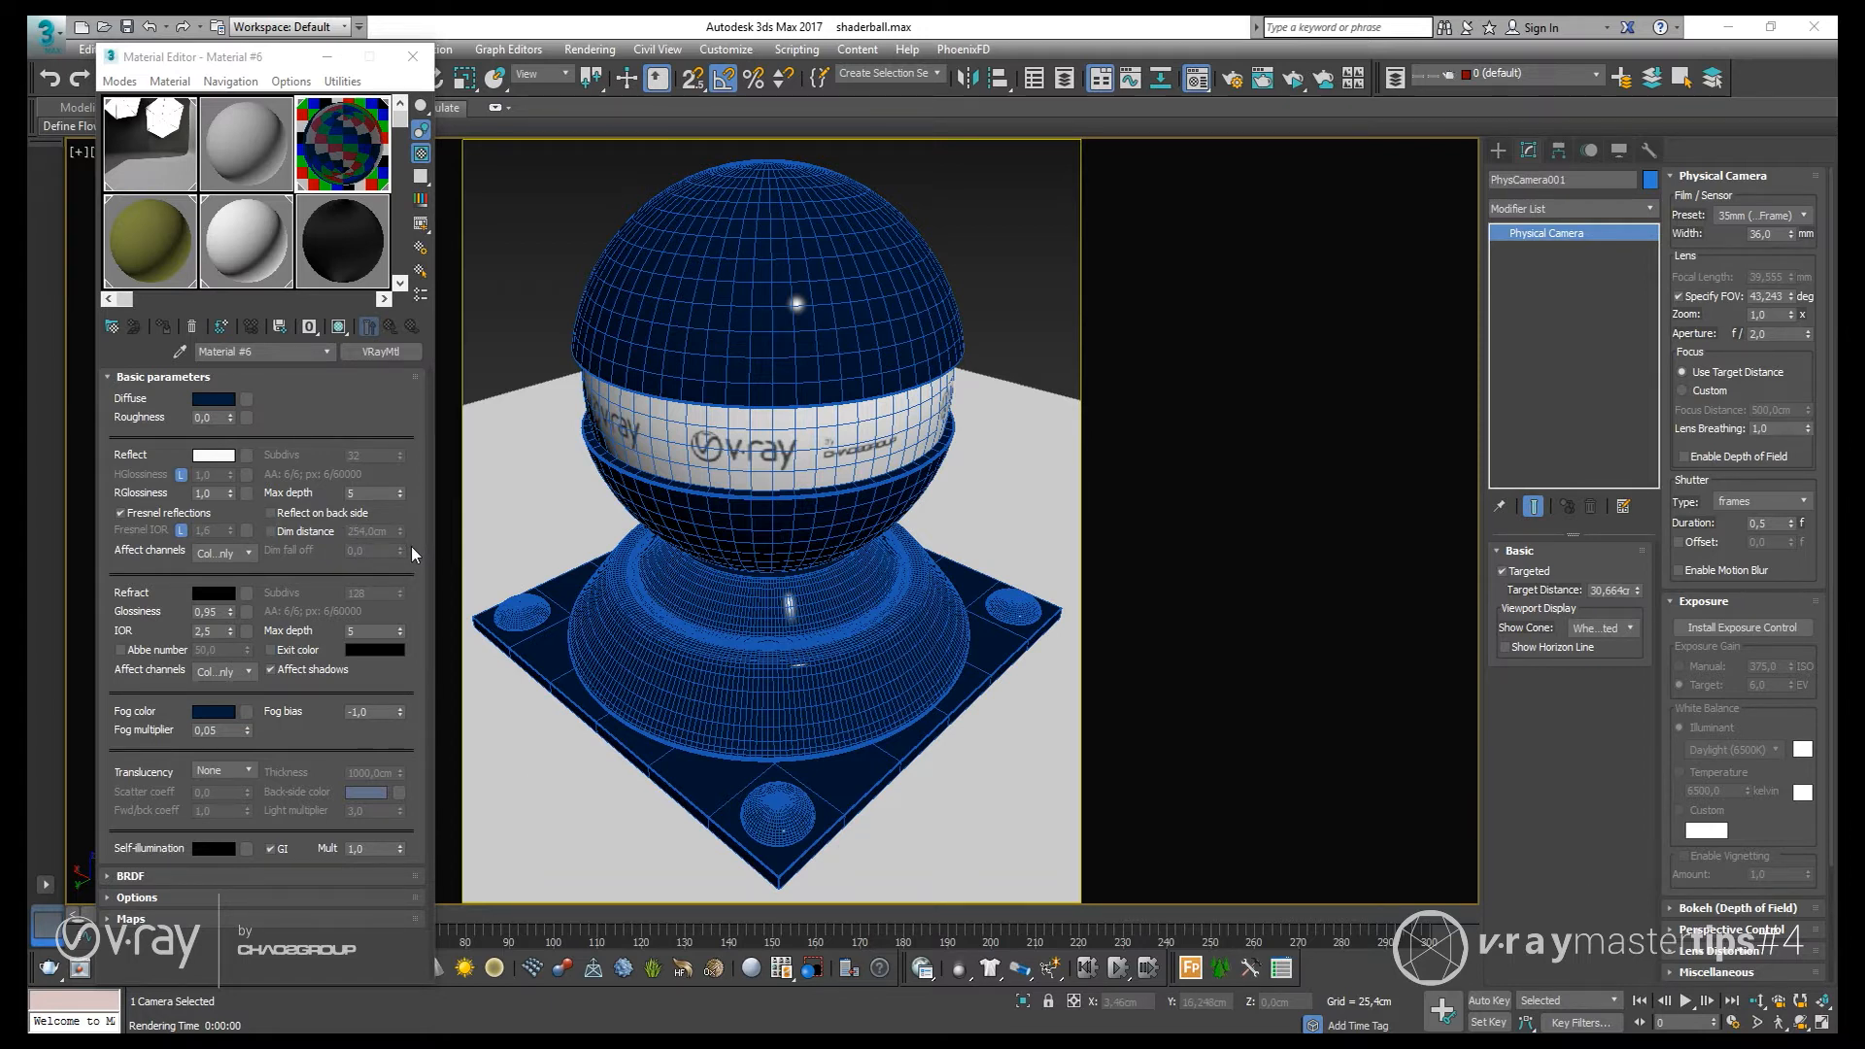
# - Start an interactive V-Ray render of the shader ball and check the material's reflection colour
pyautogui.click(1293, 77)
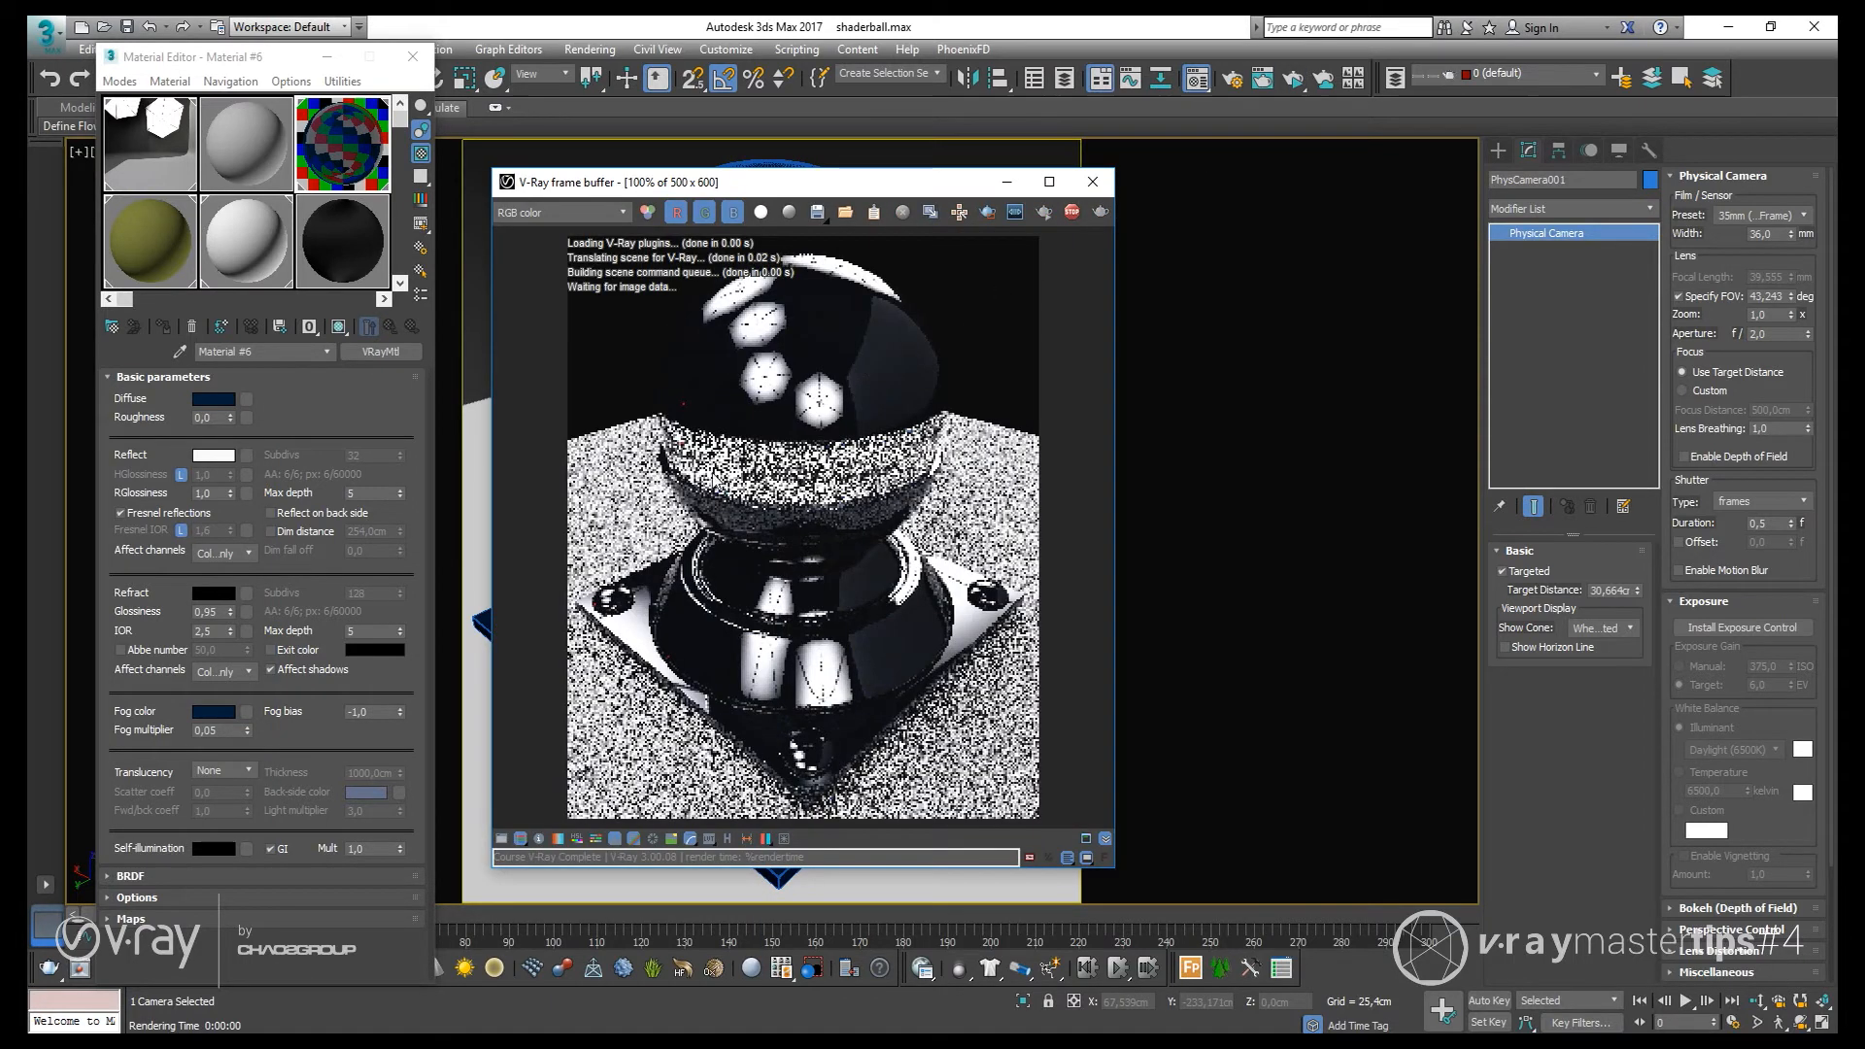
pyautogui.moveTo(853, 188); pyautogui.dragTo(913, 177)
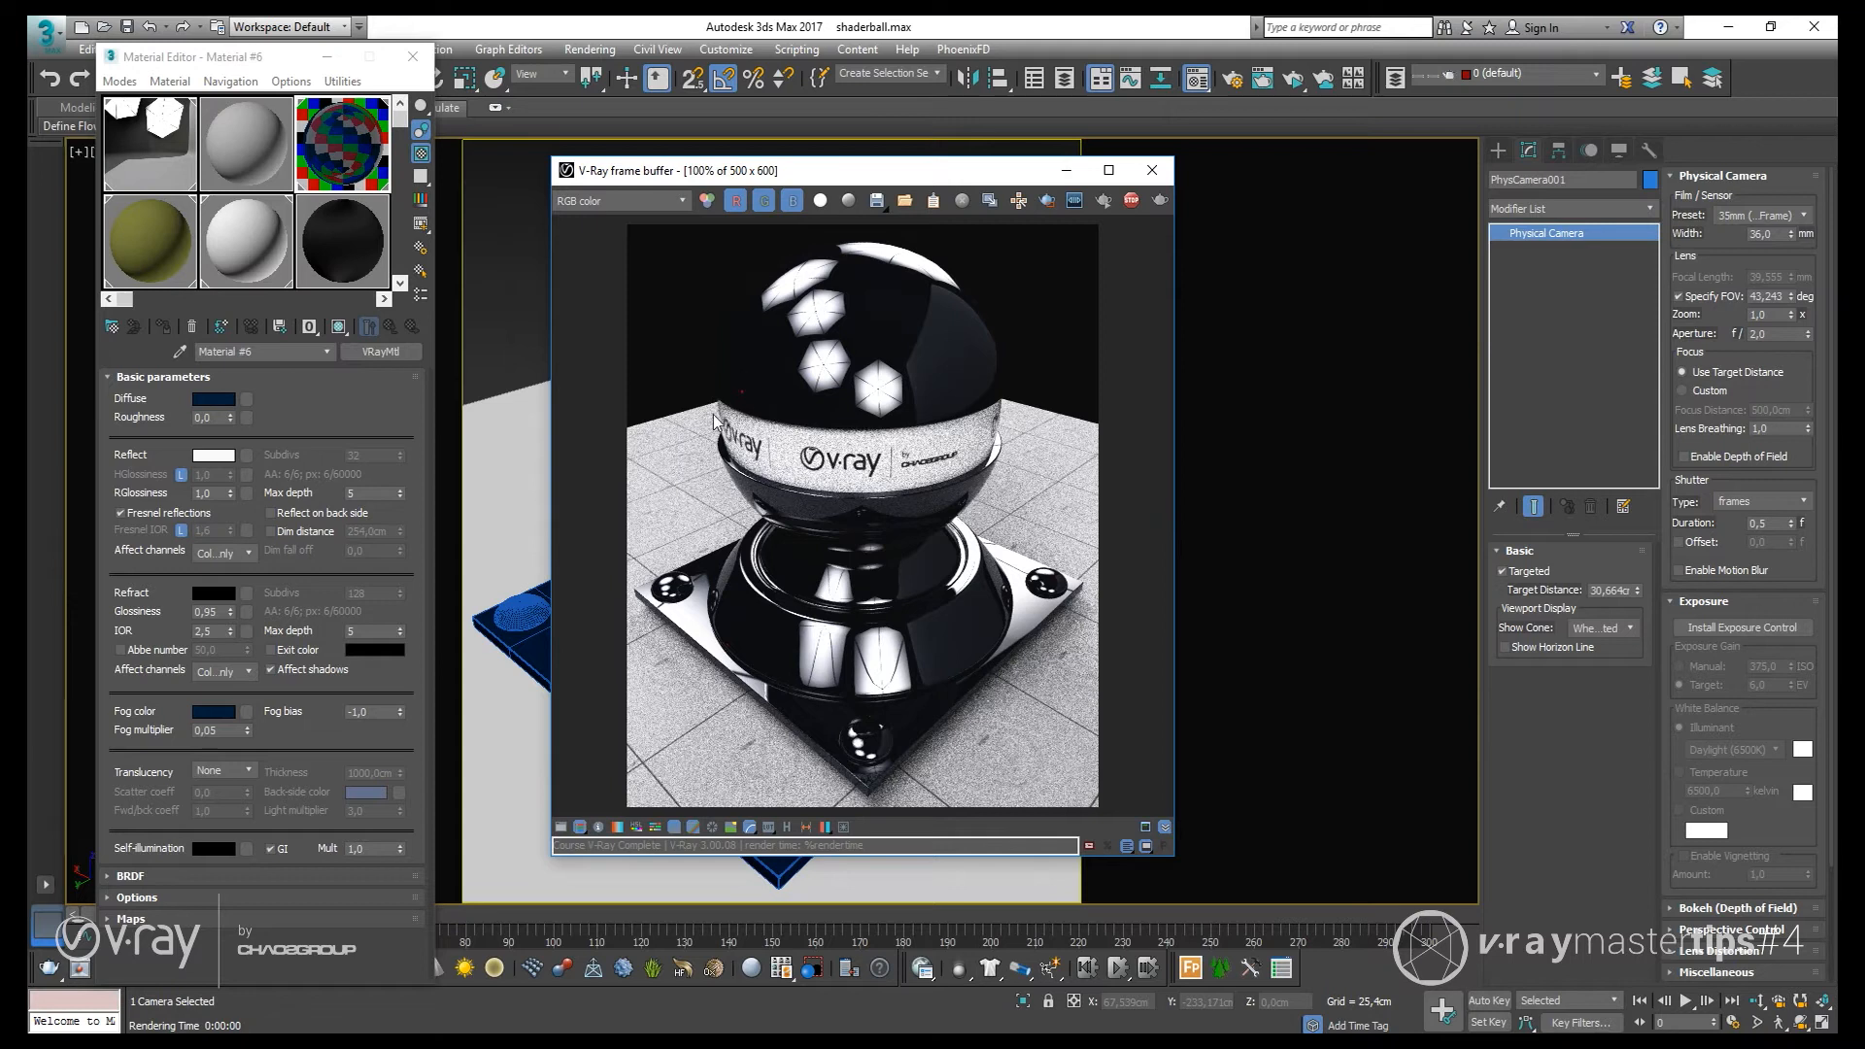
pyautogui.click(215, 455)
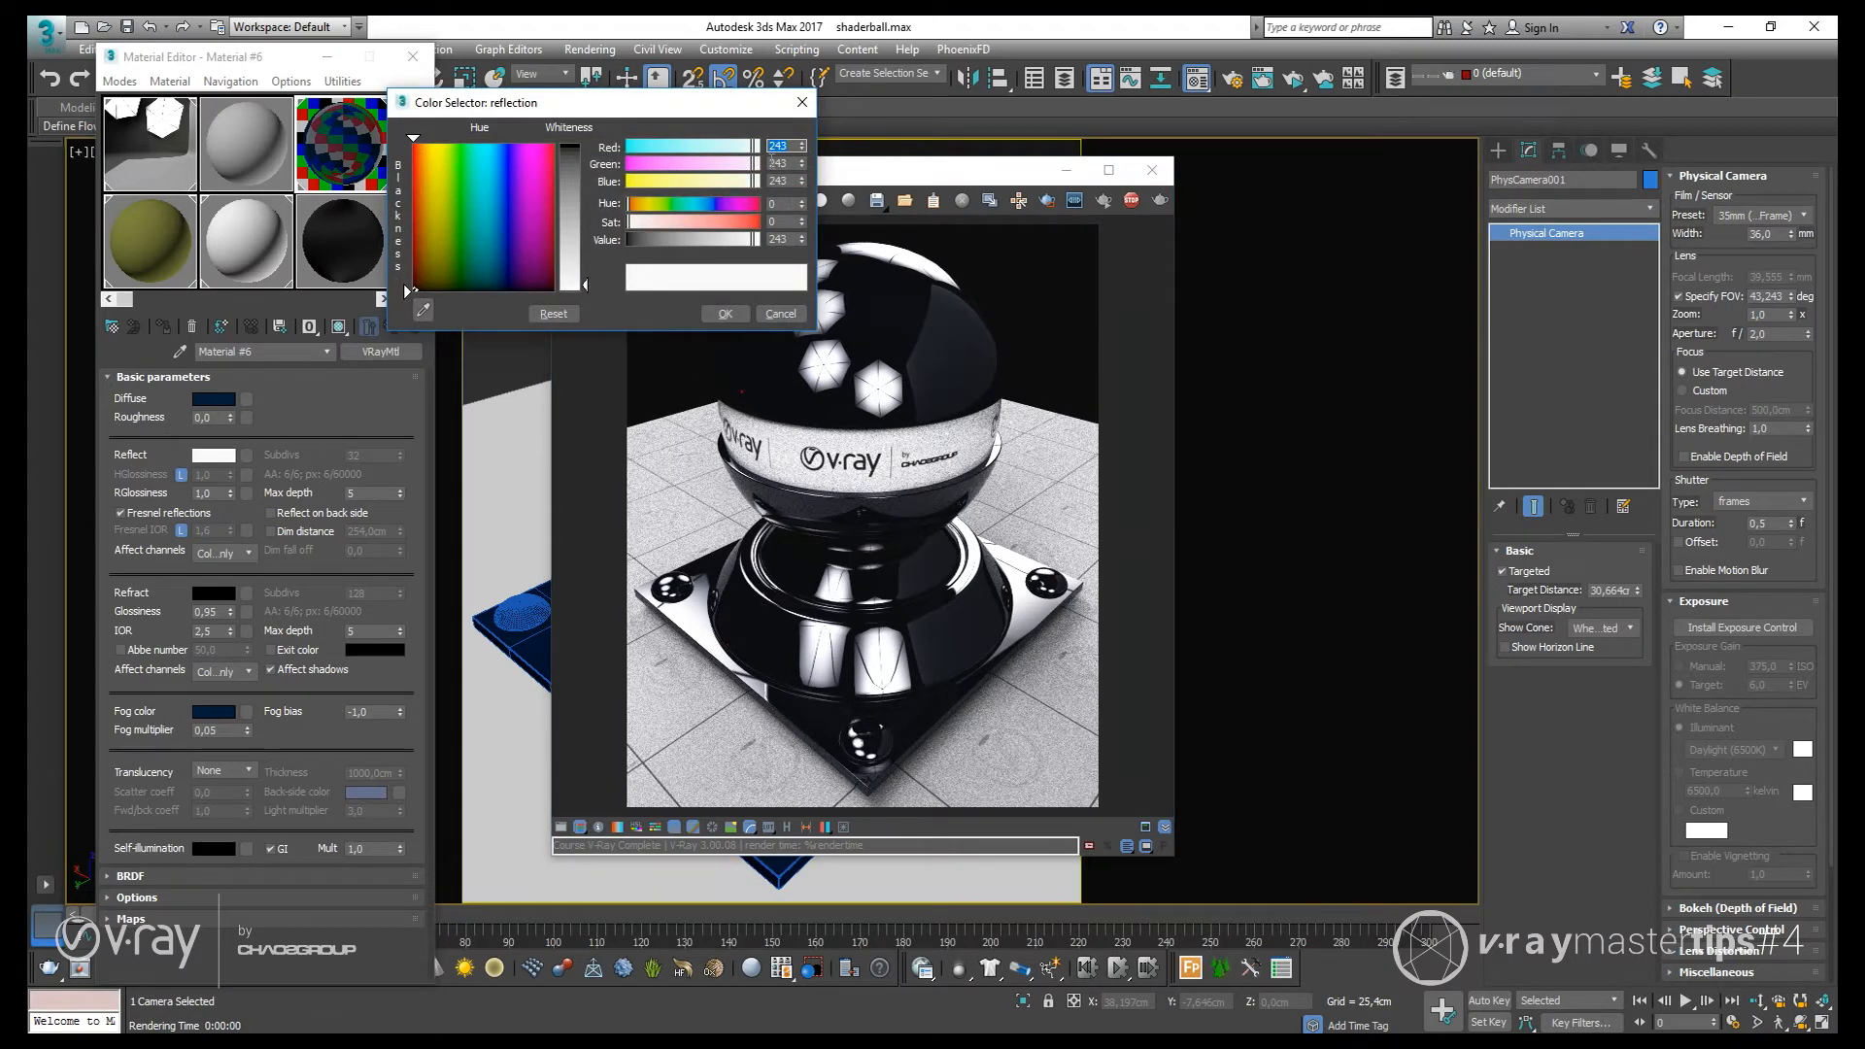
pyautogui.click(777, 313)
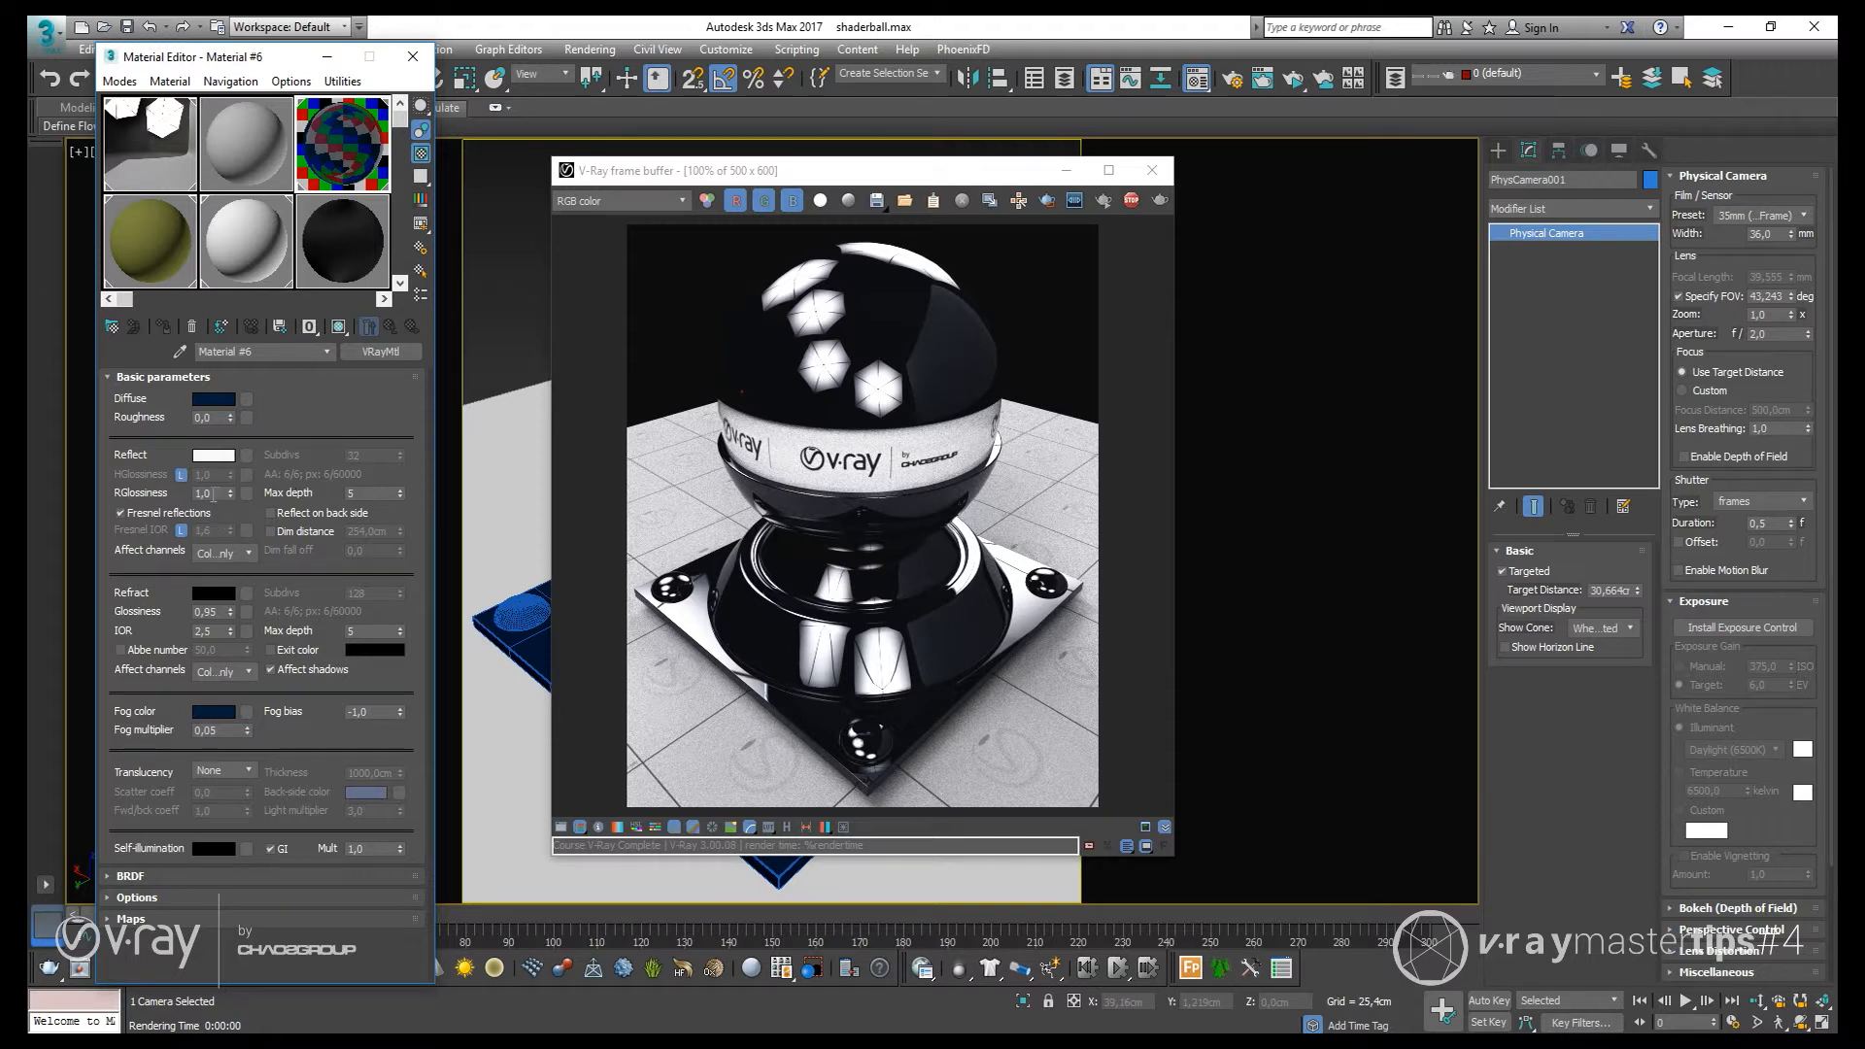
# - Try a reflection glossiness of 0,8 on the material, and lower it to 0,4
pyautogui.doubleClick(208, 493)
pyautogui.write('0,8')
pyautogui.press('Return')
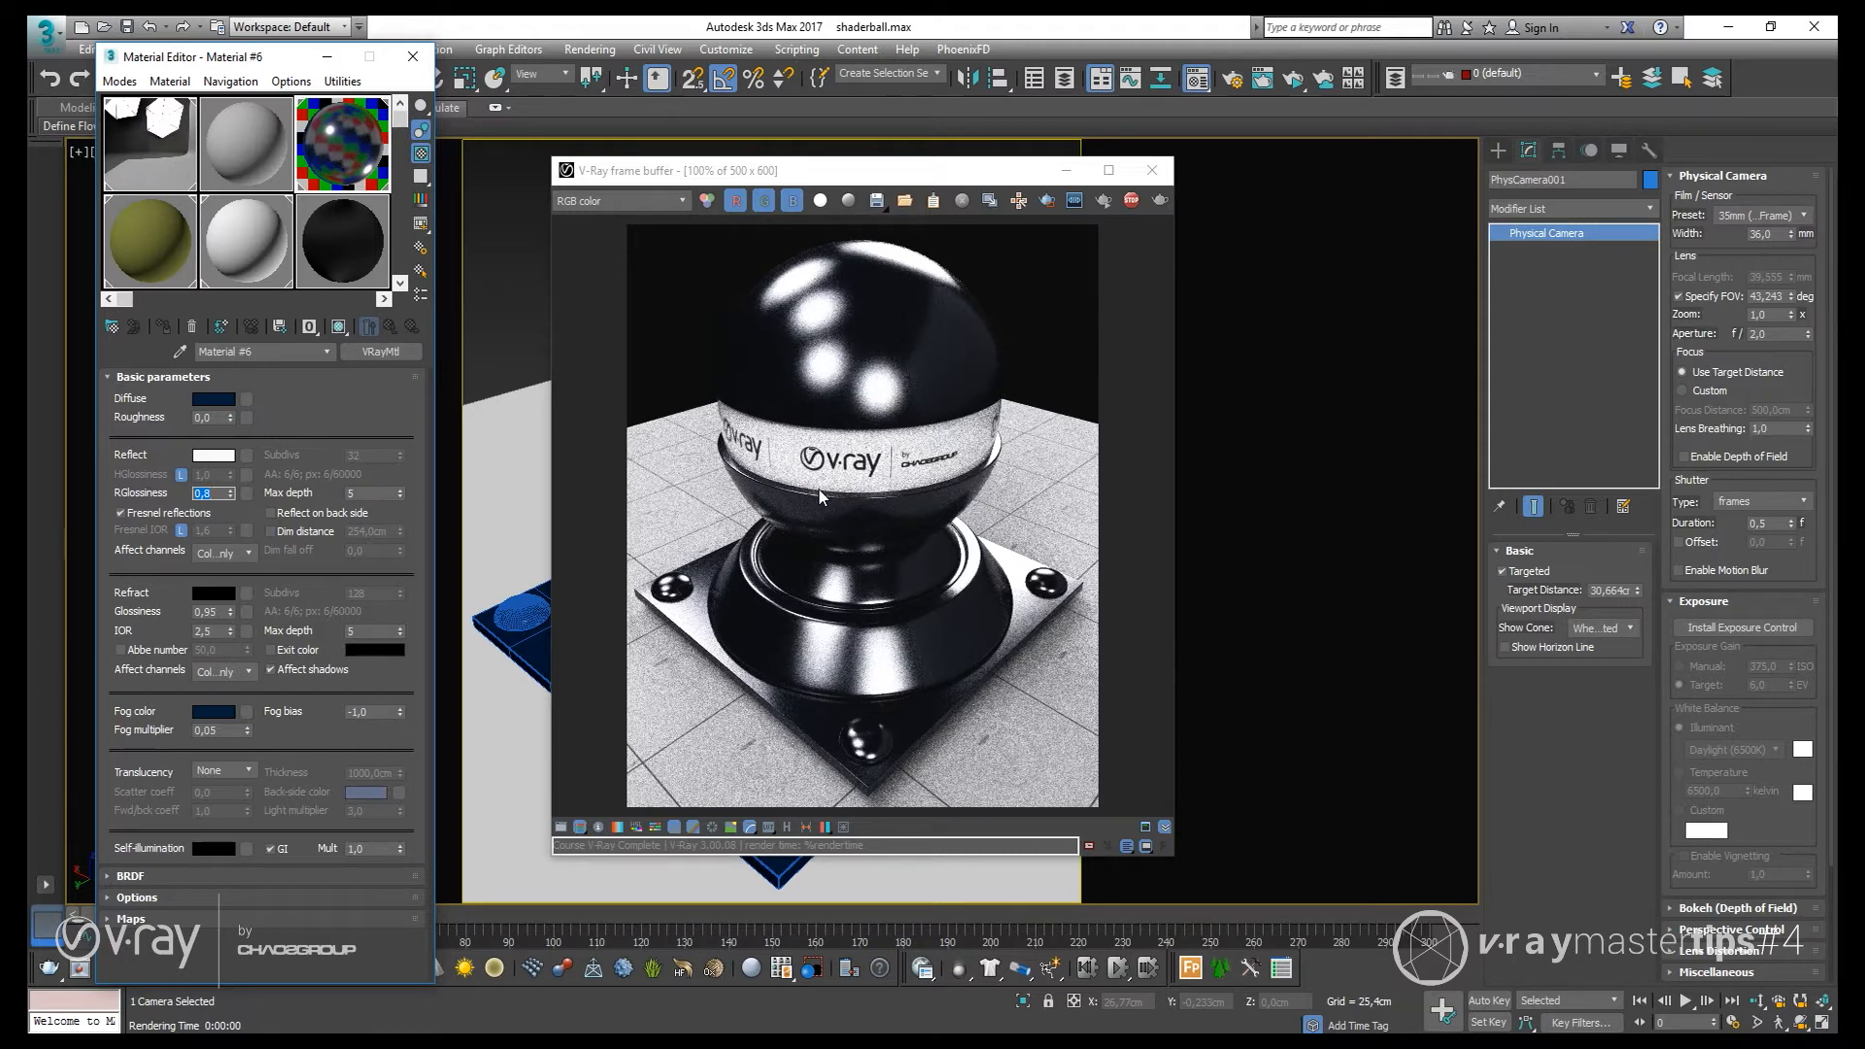
pyautogui.write('0')
pyautogui.press('Return')
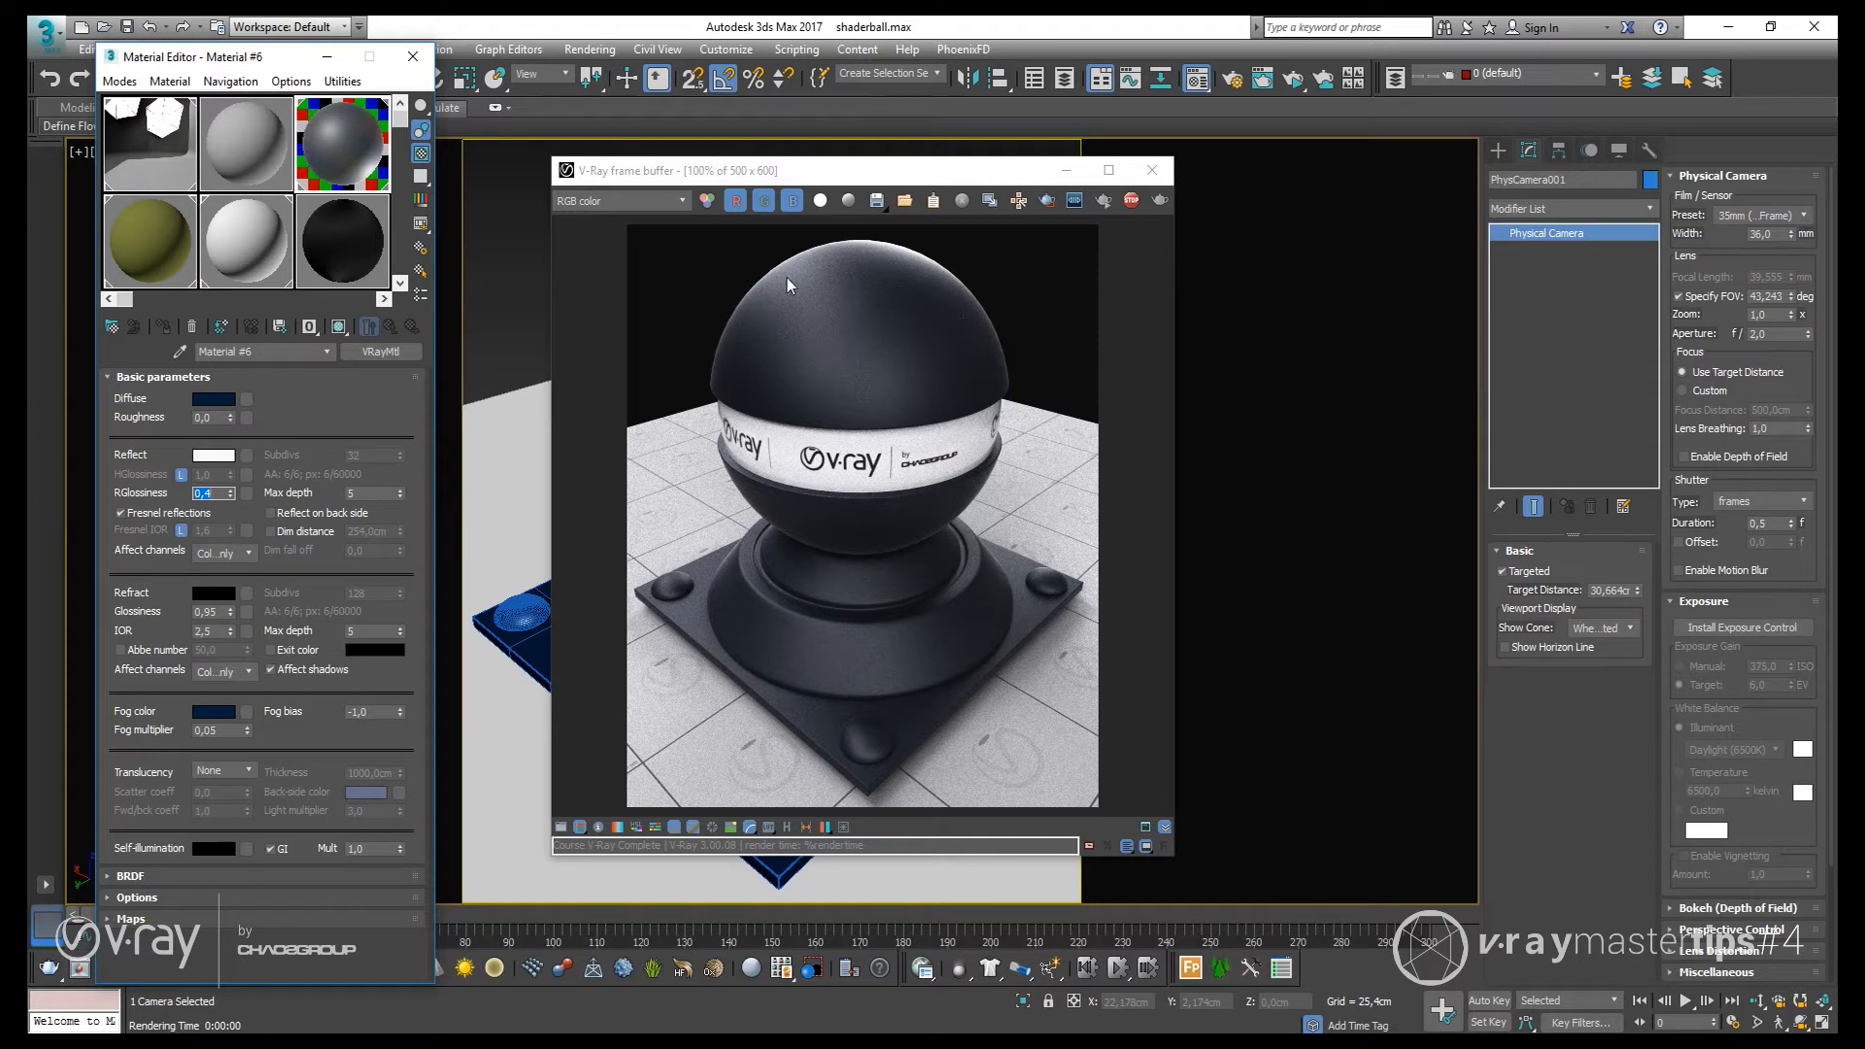
# - Stop the interactive render and duplicate its image into a separate window placed beside the V-Ray frame buffer
pyautogui.click(1130, 200)
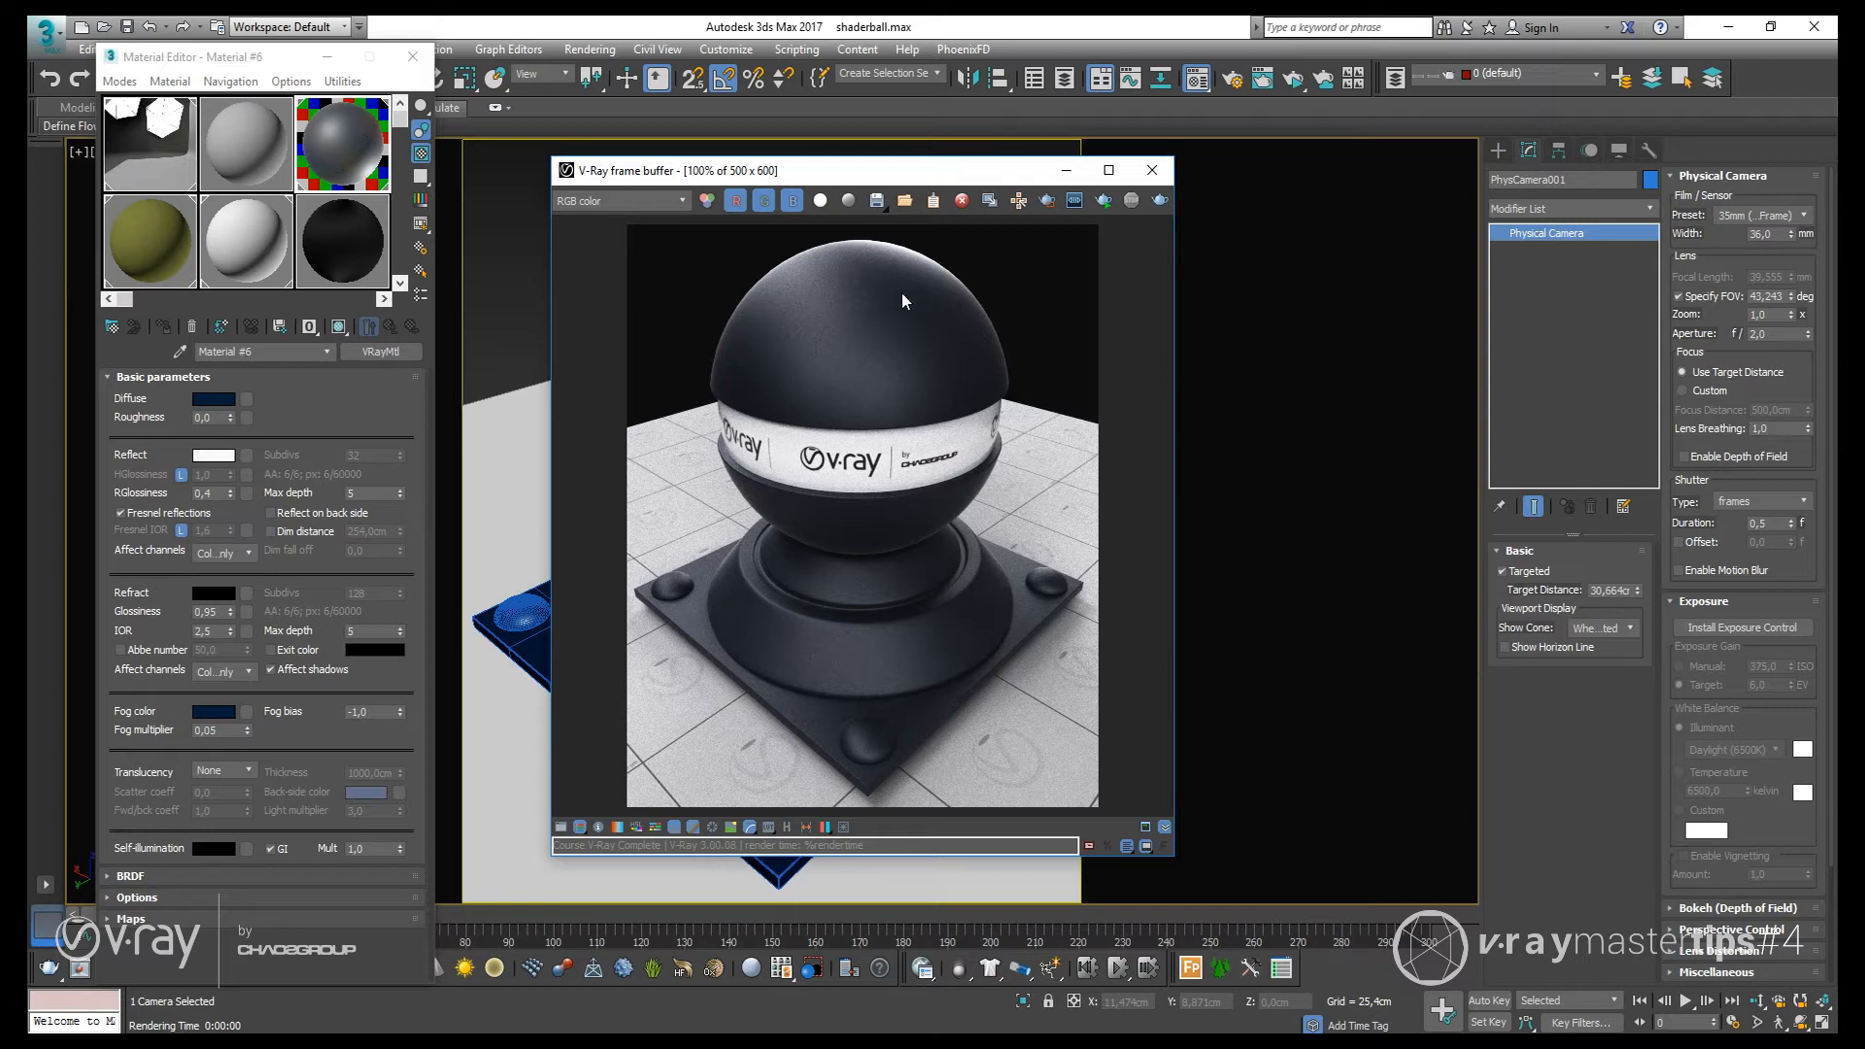
pyautogui.click(990, 202)
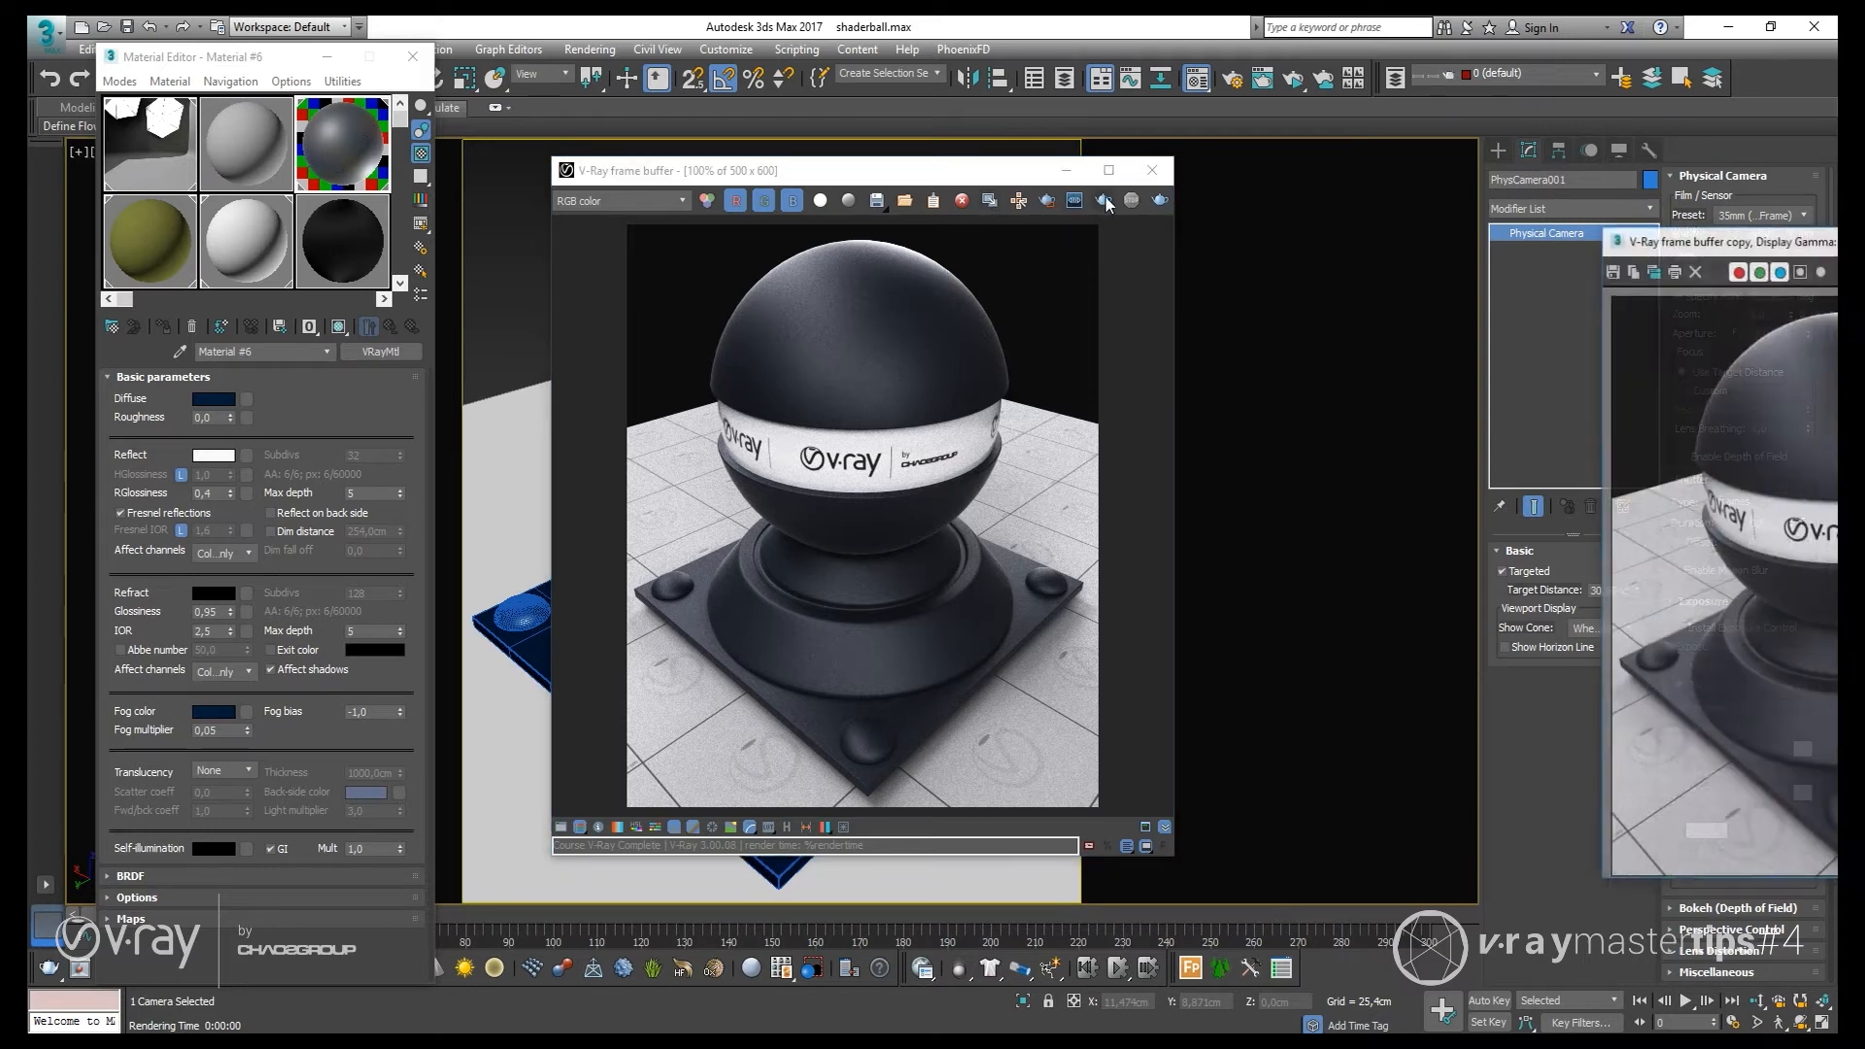
pyautogui.moveTo(1778, 250); pyautogui.dragTo(1395, 224)
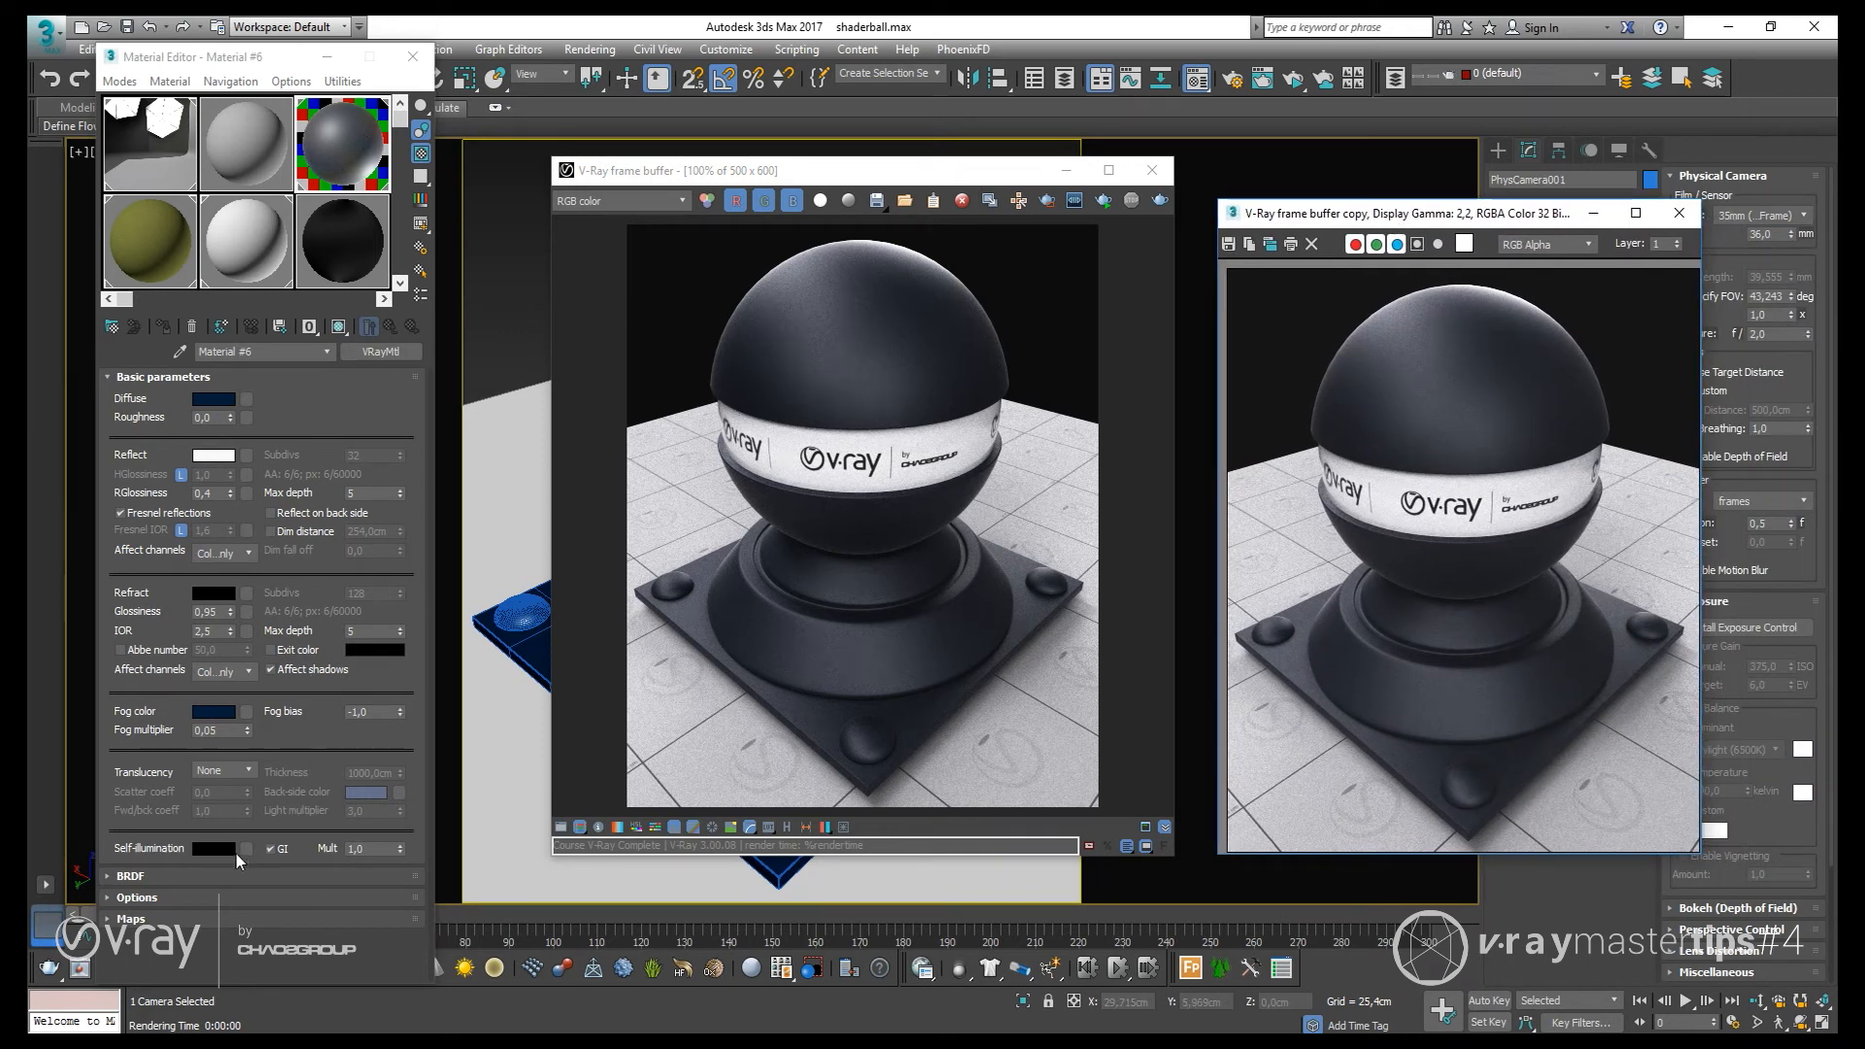
# - Enable Glossy Fresnel for the material and restart the interactive render for comparison with the duplicated image
pyautogui.click(178, 896)
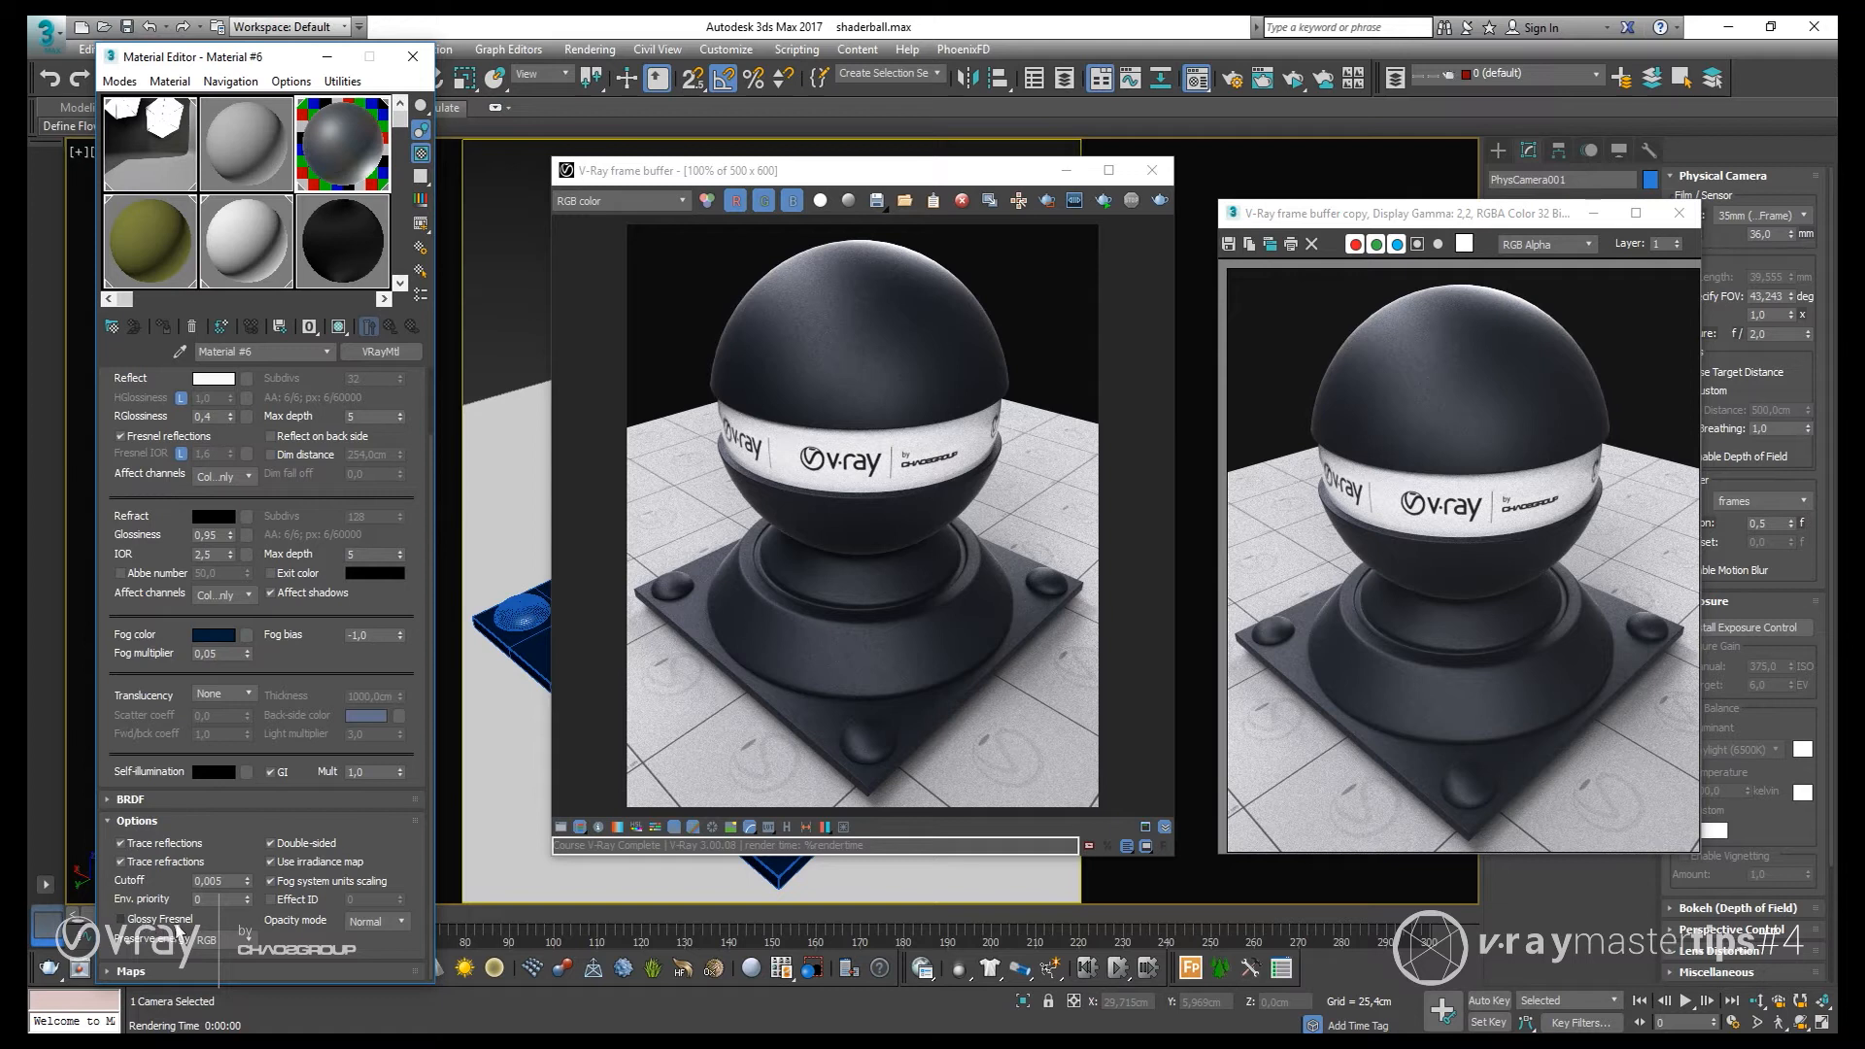
pyautogui.click(177, 923)
pyautogui.moveTo(272, 59); pyautogui.dragTo(370, 114)
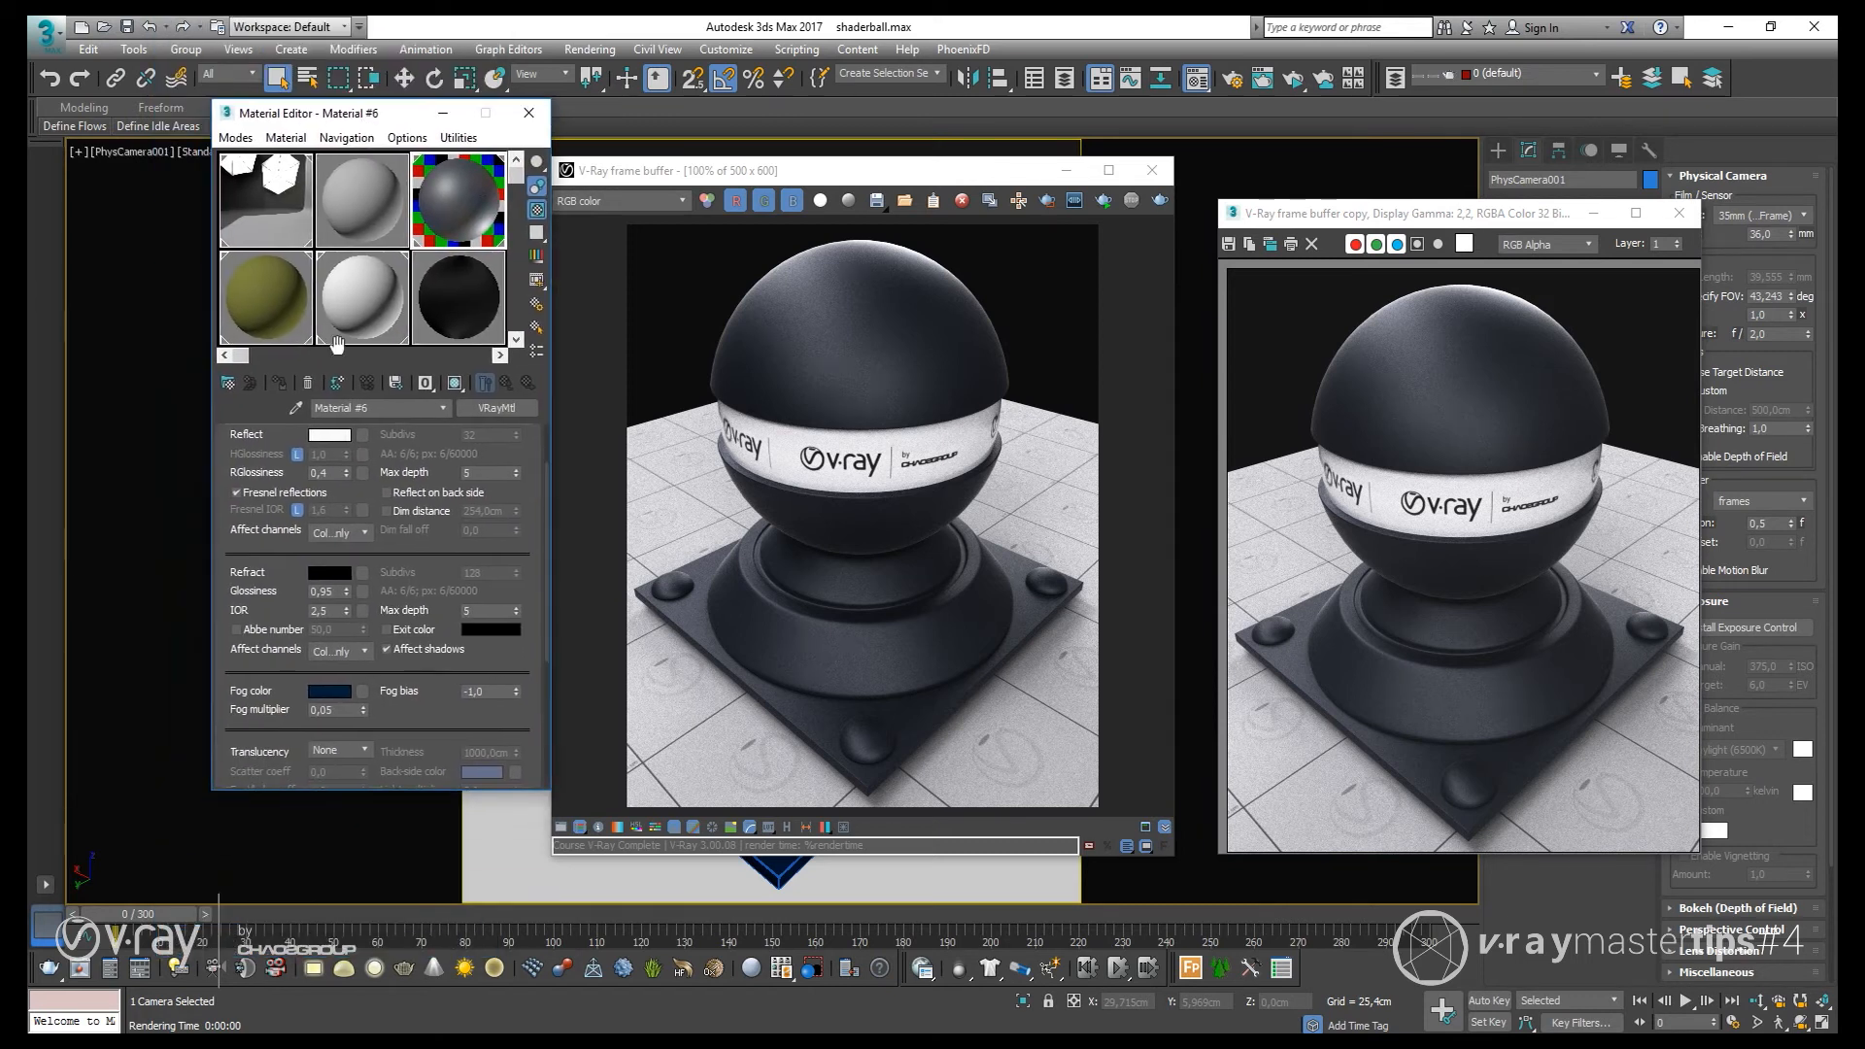
pyautogui.scroll(-5, 278, 670)
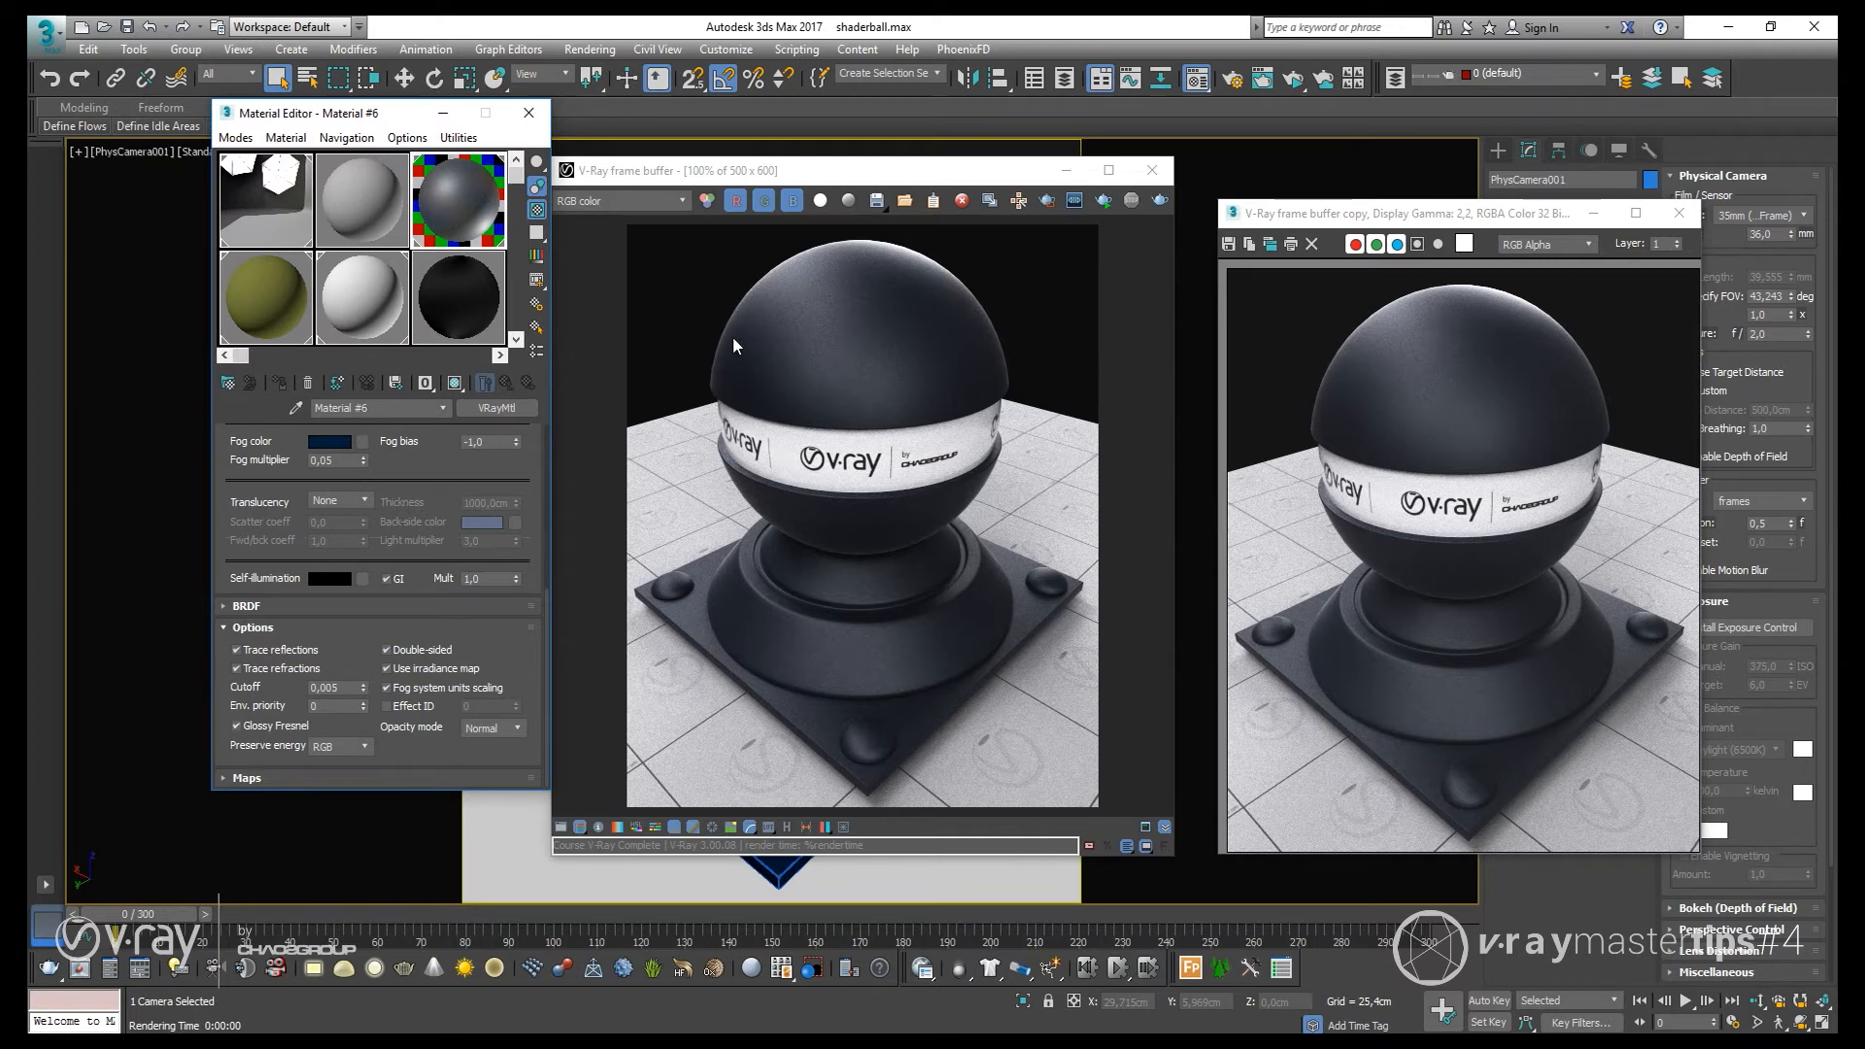
pyautogui.click(1295, 80)
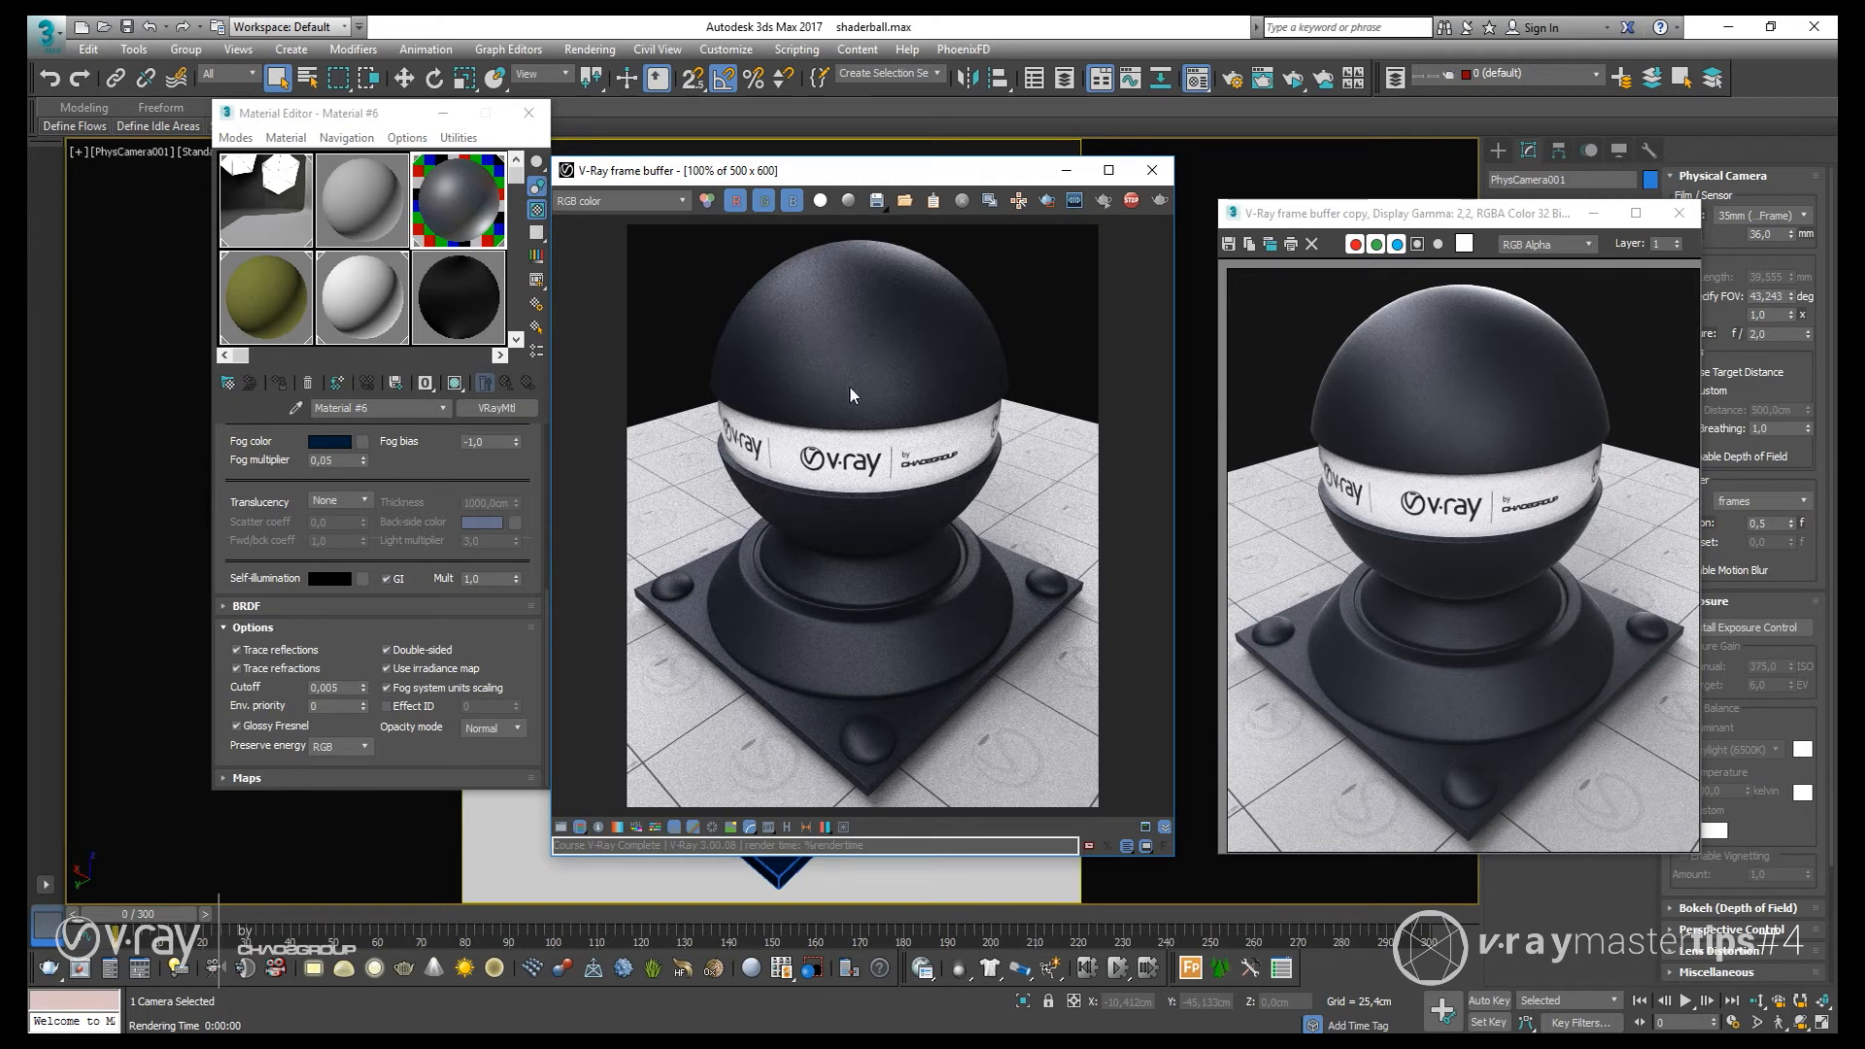
pyautogui.moveTo(1411, 221); pyautogui.dragTo(1289, 185)
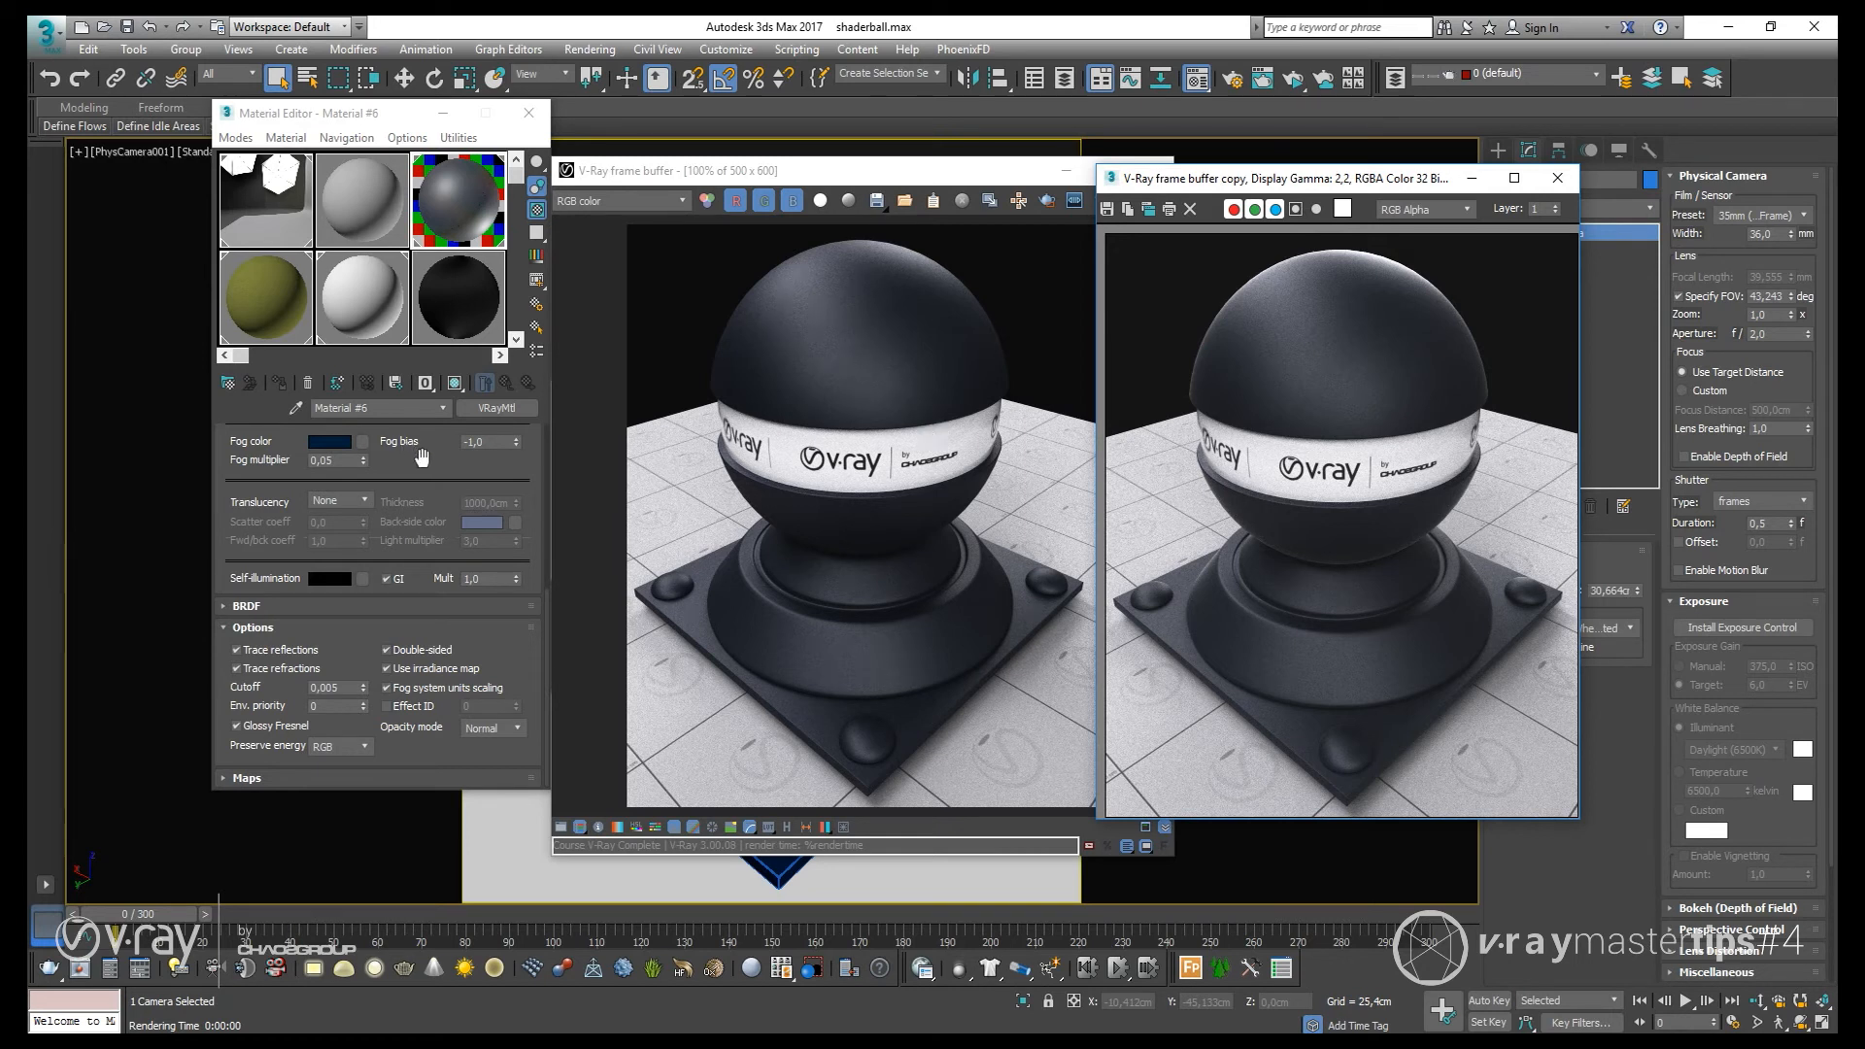
# - Set the material's reflection glossiness to 0,8 with Glossy Fresnel enabled
pyautogui.scroll(5, 351, 558)
pyautogui.click(336, 547)
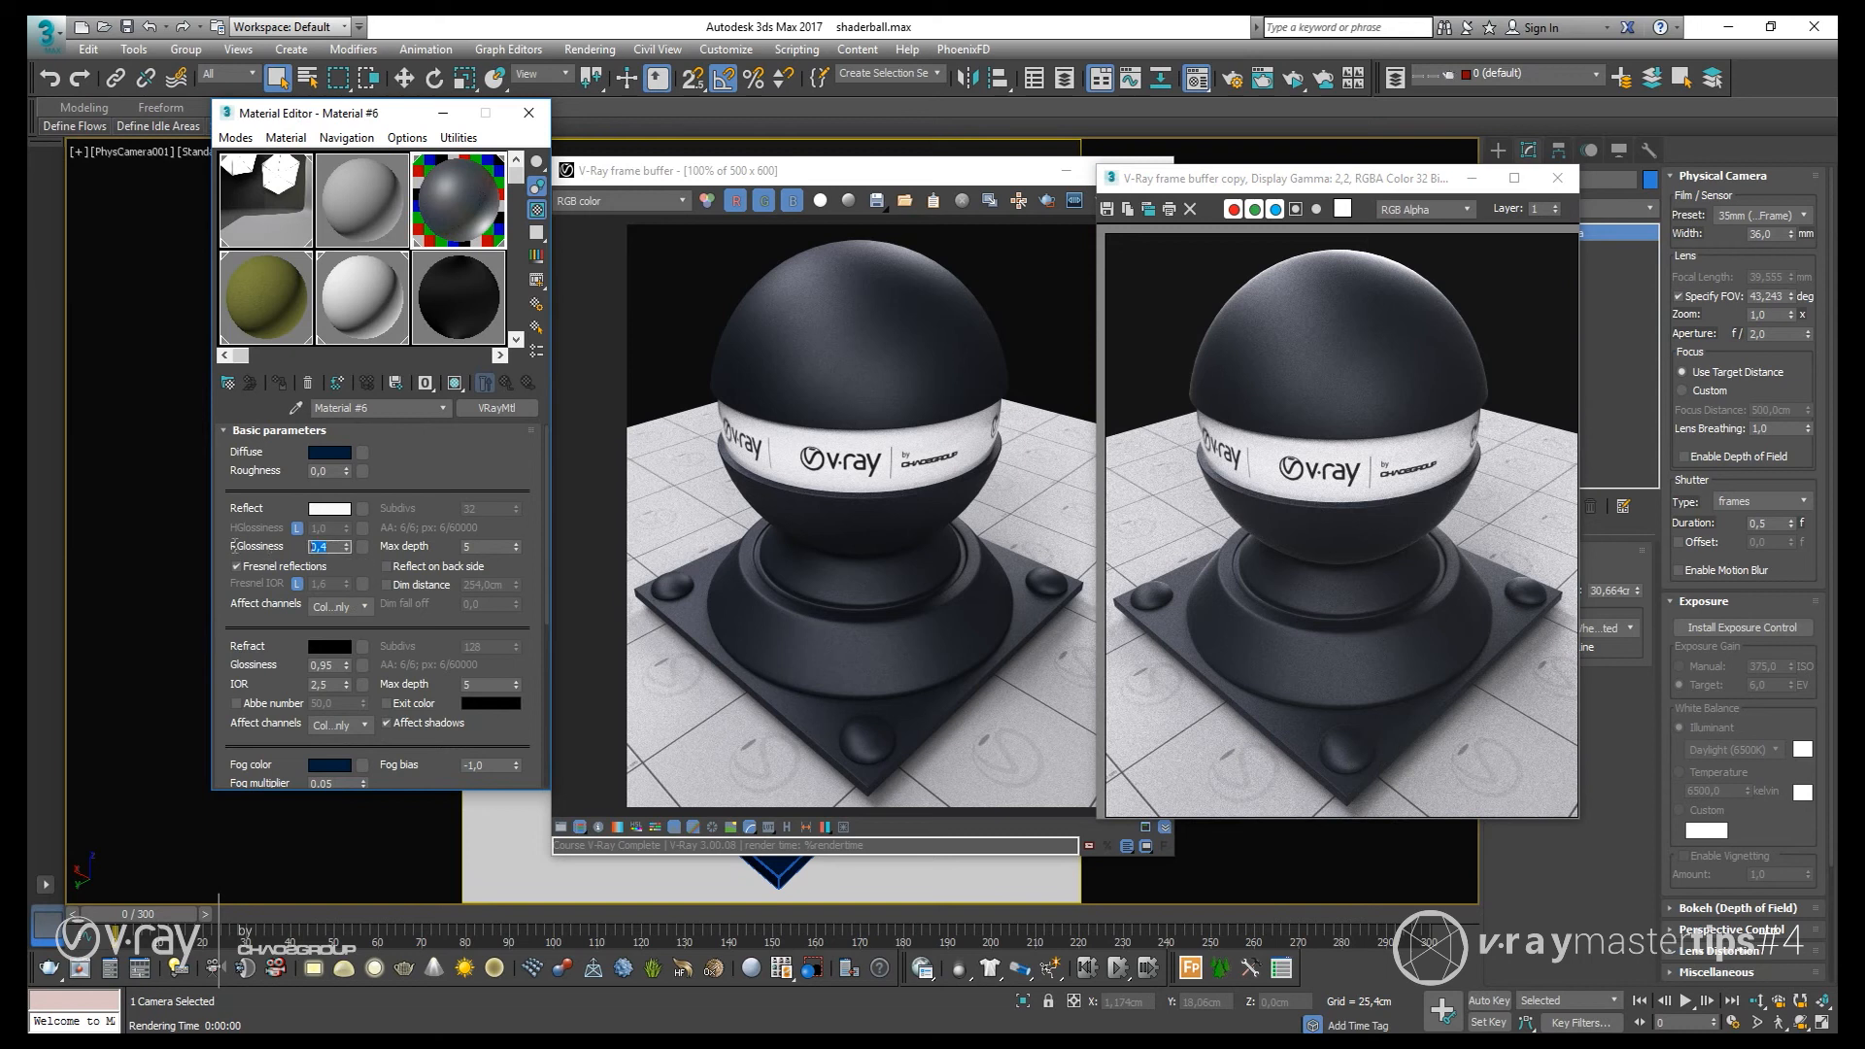
pyautogui.press('BackSpace')
pyautogui.write('8')
pyautogui.press('Return')
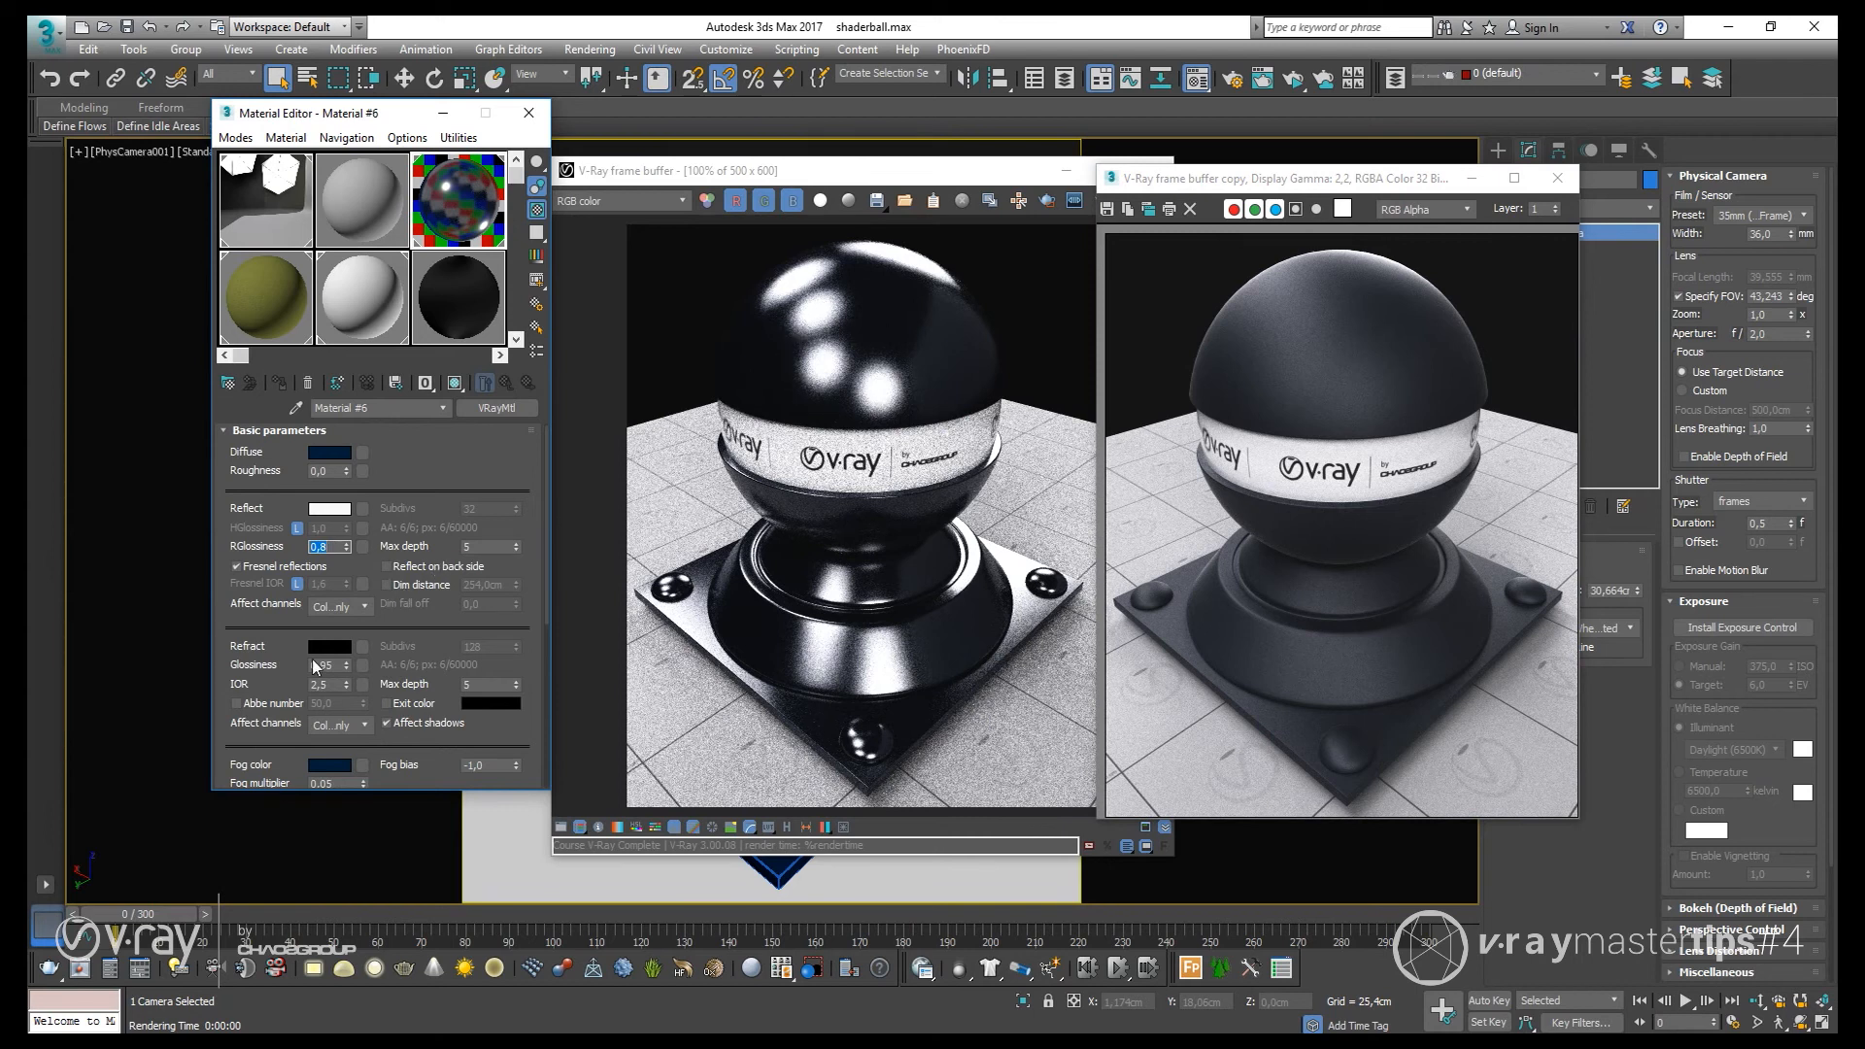
# - Switch the material's Glossy Fresnel option off and back on to compare its effect in the render
pyautogui.scroll(-5, 287, 664)
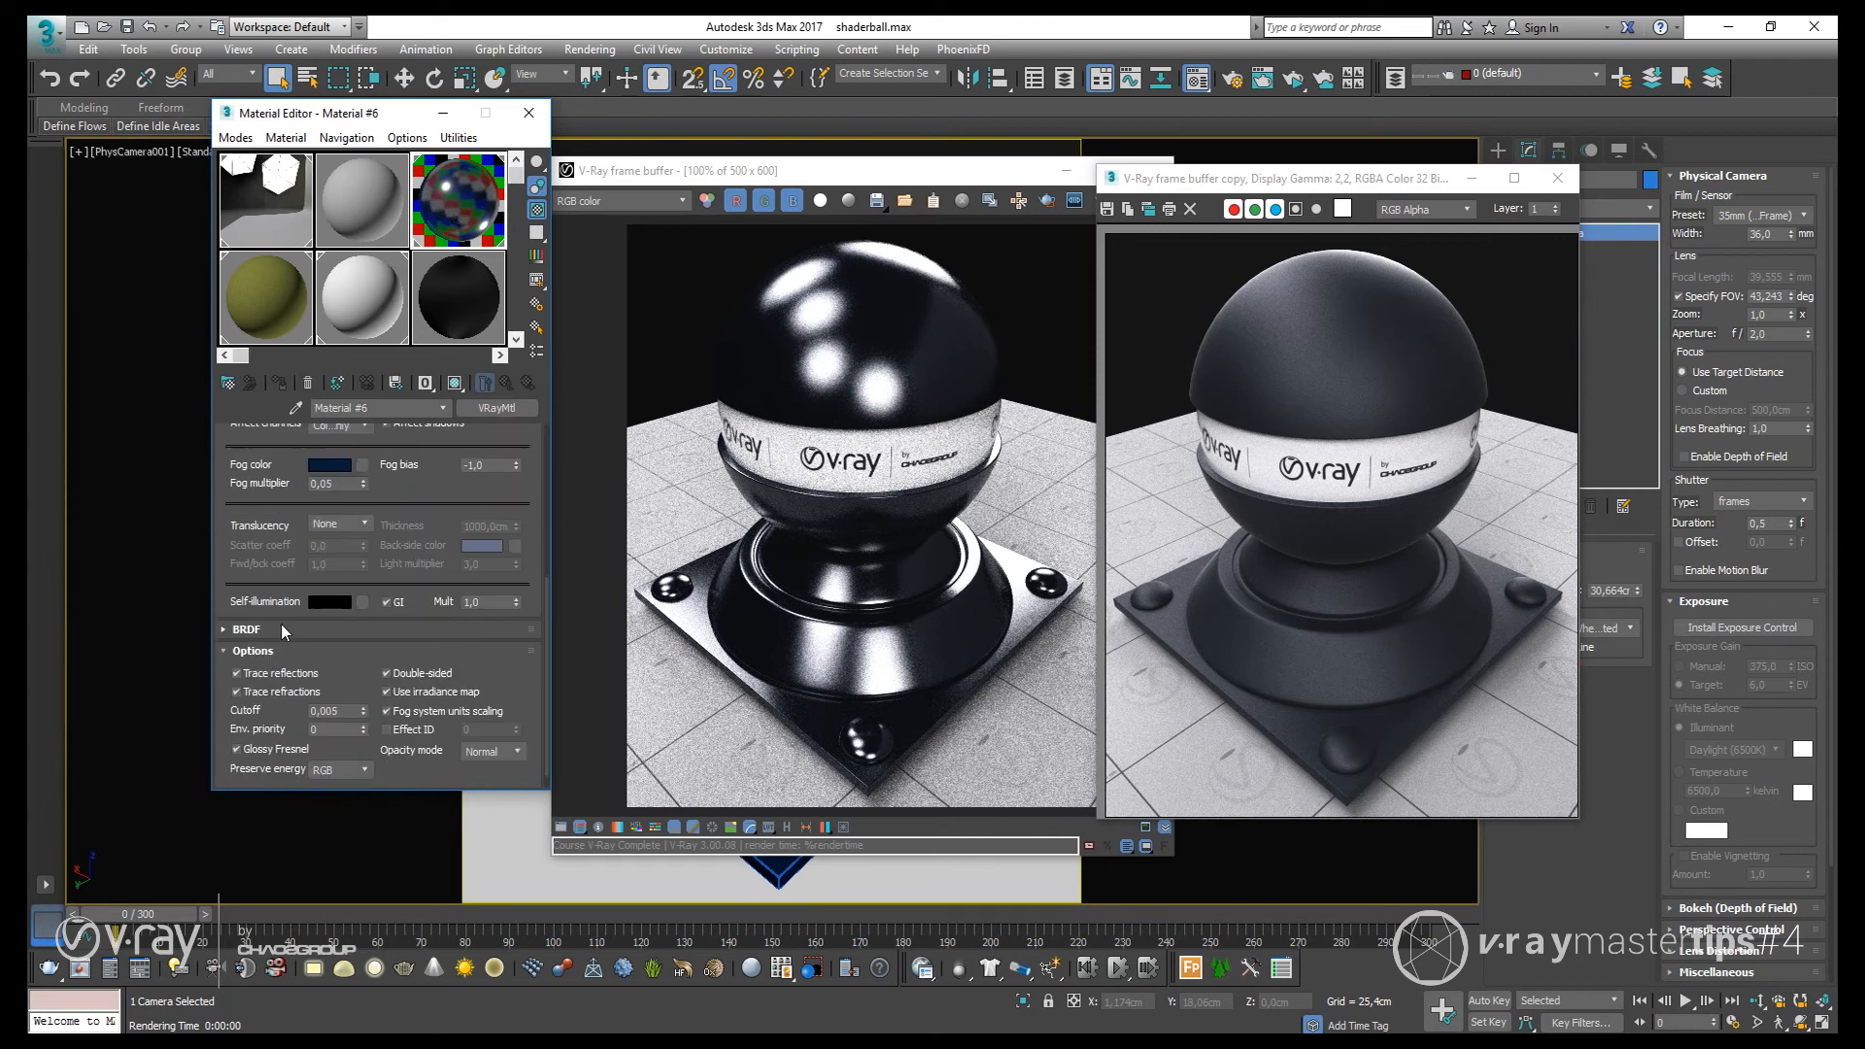
pyautogui.click(253, 750)
pyautogui.click(292, 750)
# - Set the material's reflection glossiness to 0,3
pyautogui.moveTo(428, 466); pyautogui.dragTo(428, 647)
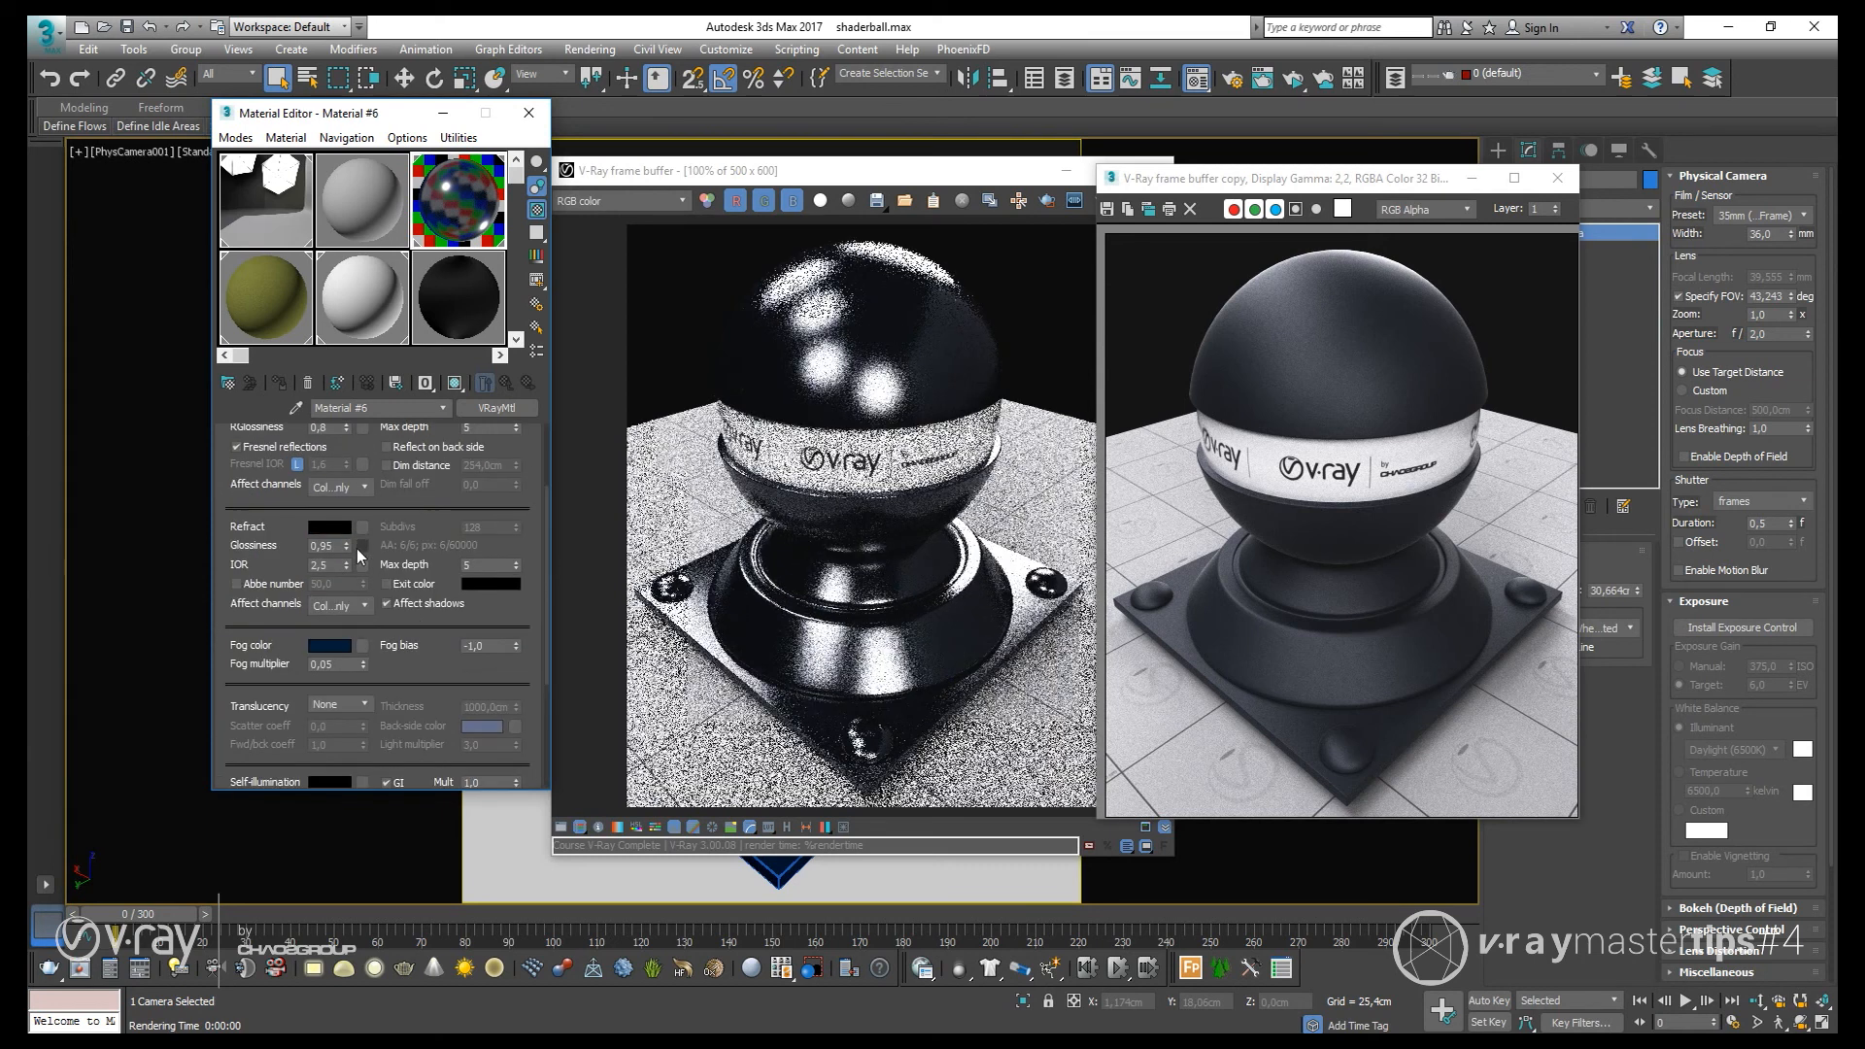
pyautogui.scroll(3, 340, 534)
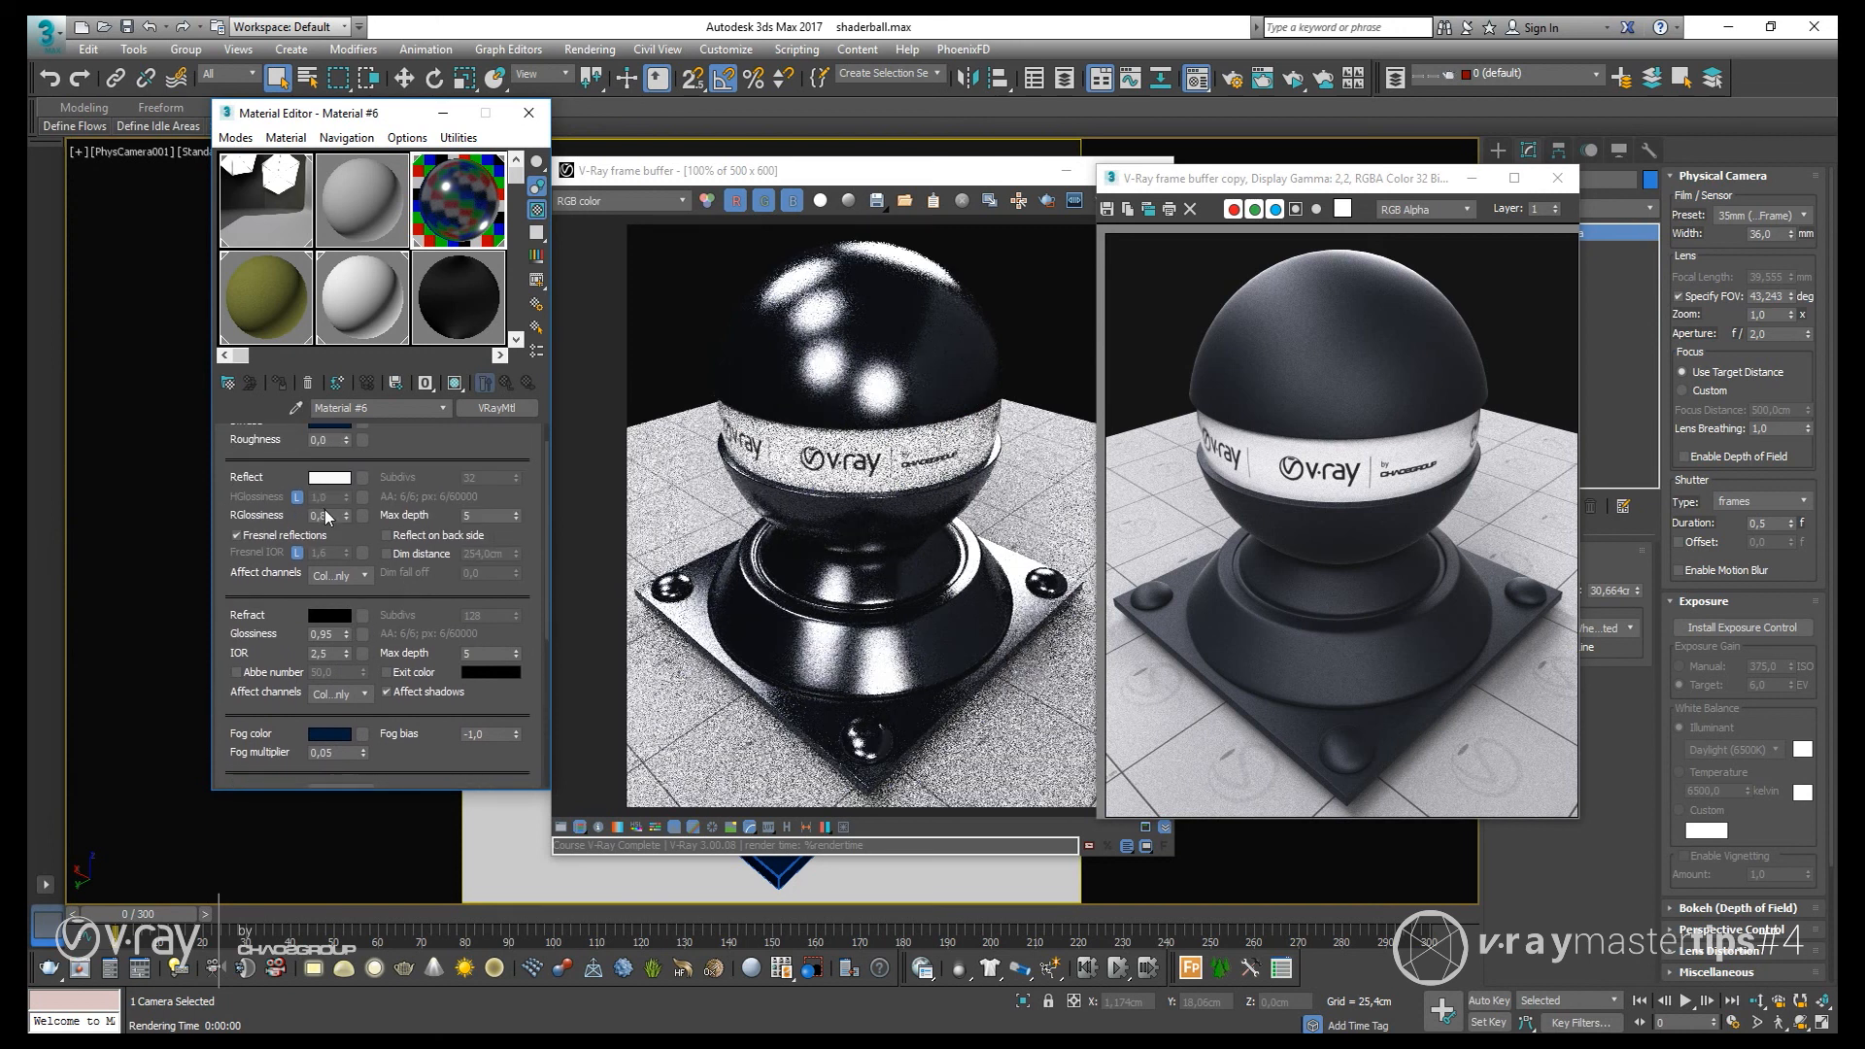
pyautogui.moveTo(335, 516); pyautogui.dragTo(223, 503)
pyautogui.write('0,')
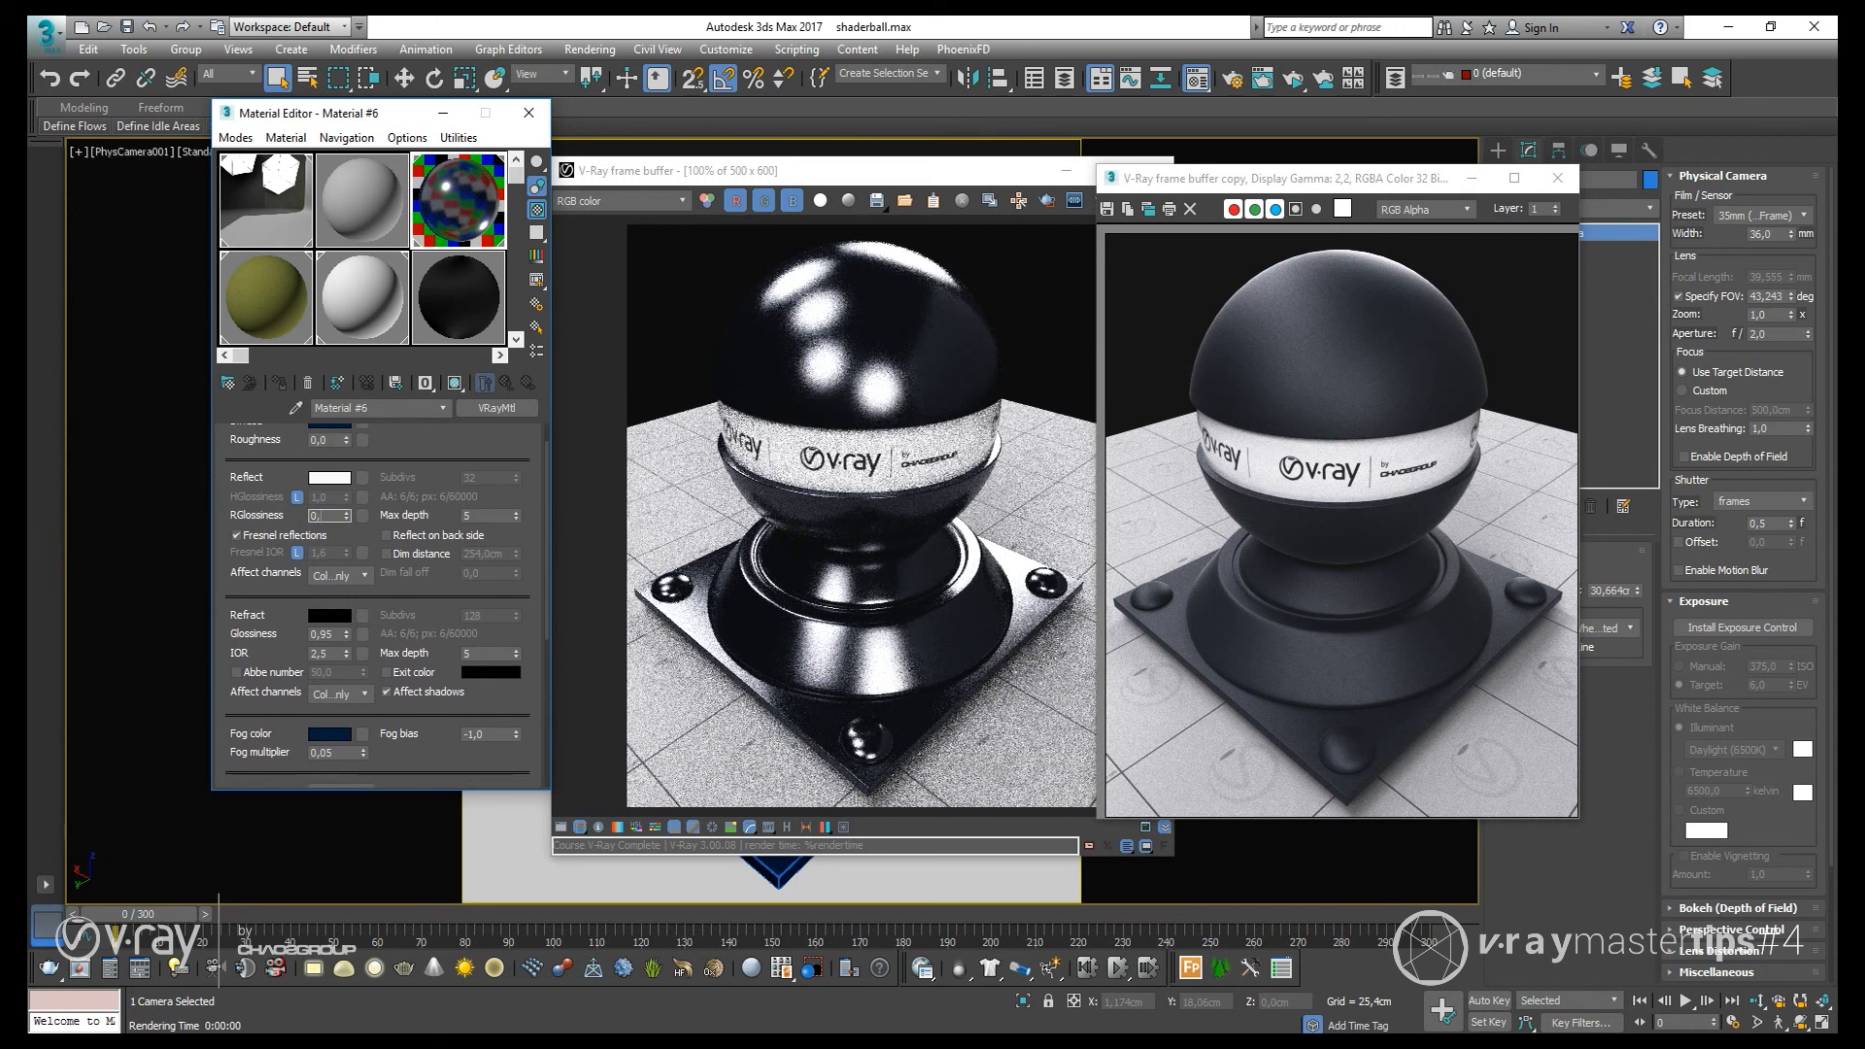
pyautogui.write('3')
pyautogui.press('Return')
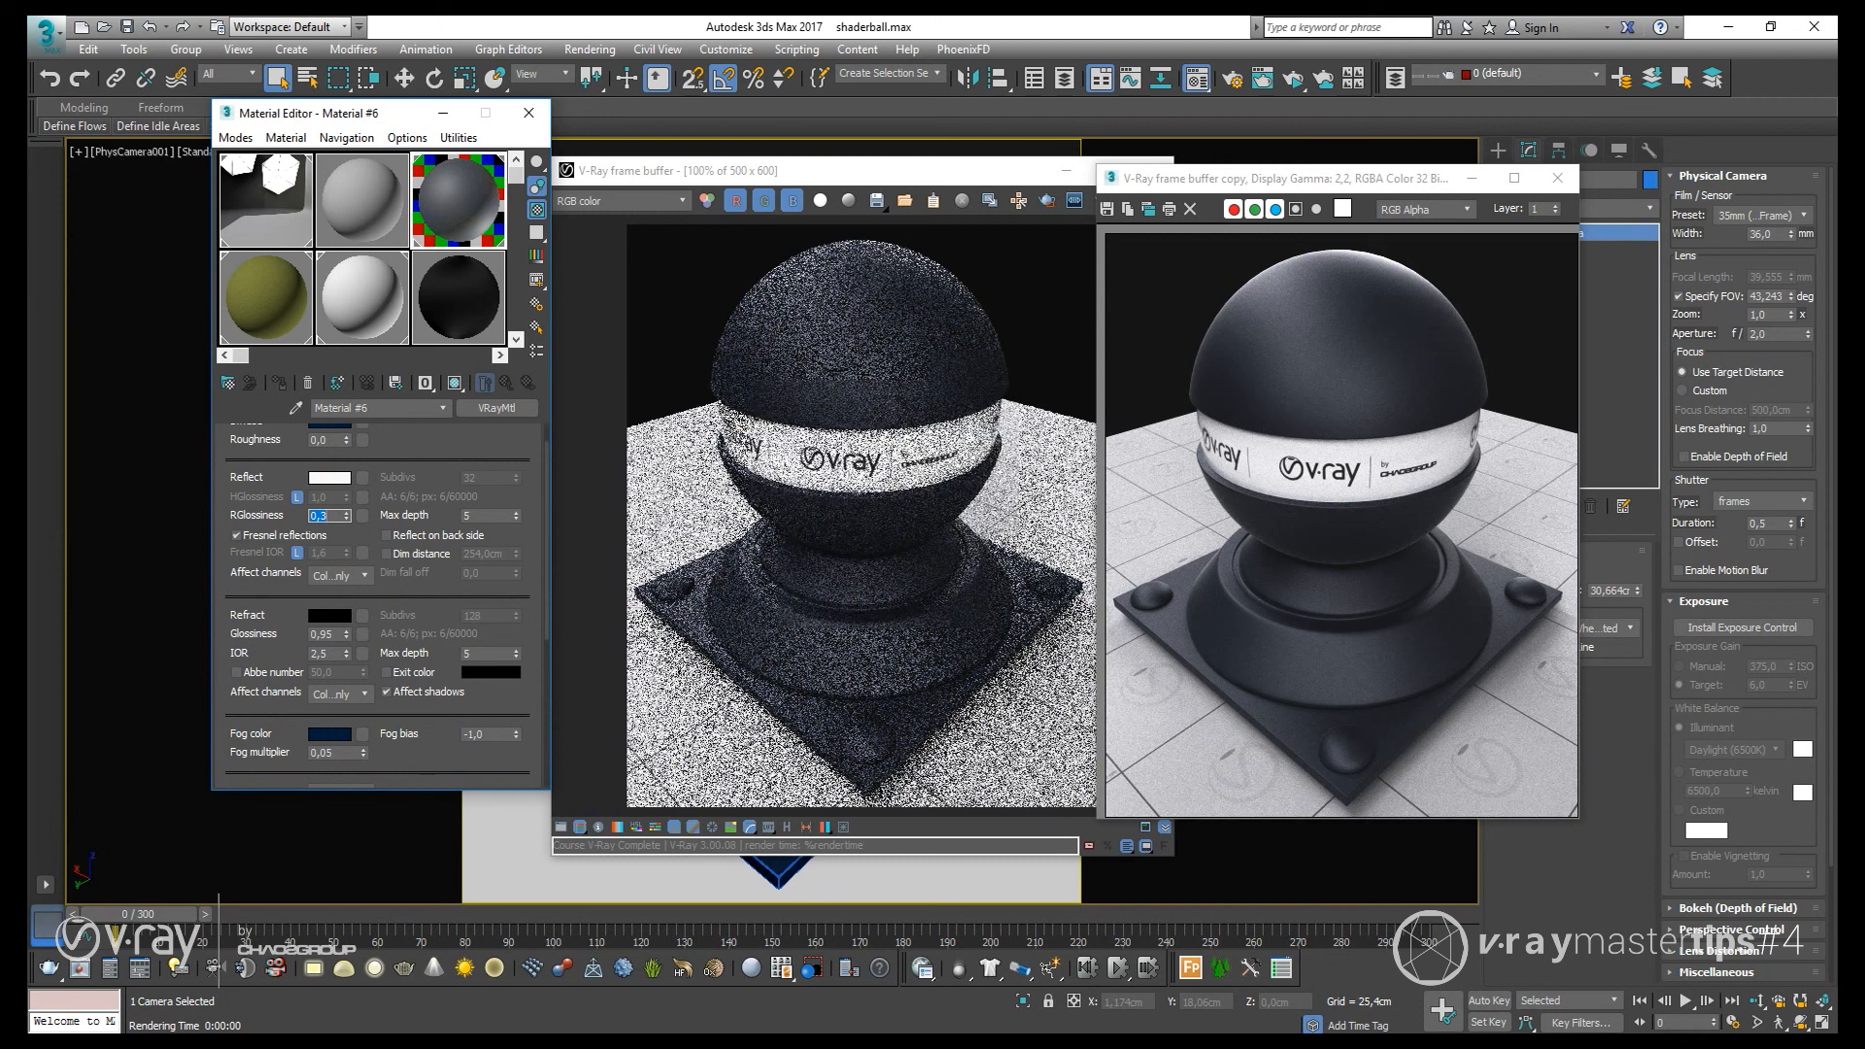